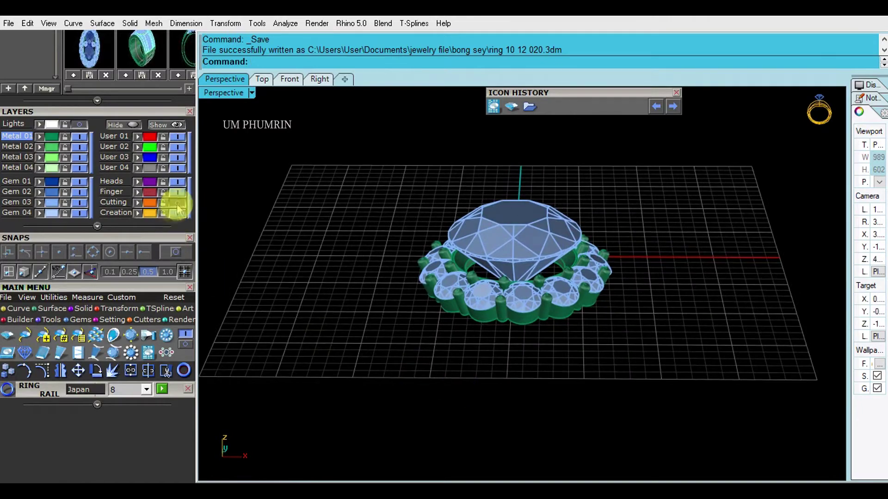
Step: Delete the flat ring-shaped surface lying over the halo stones
click(418, 282)
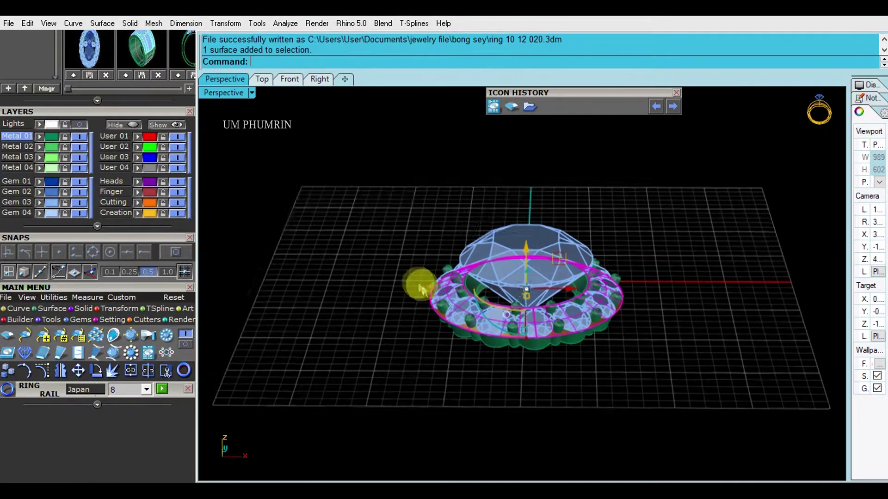
right_drag(418, 282, 417, 277)
key(Delete)
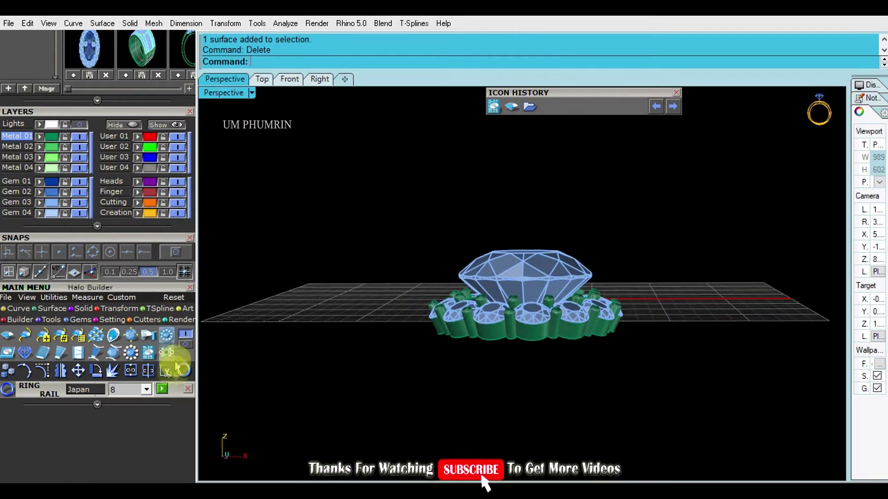
Step: Create a finger-size ring rail in Japan size 11
shift+right_drag(319, 366, 341, 299)
click(147, 390)
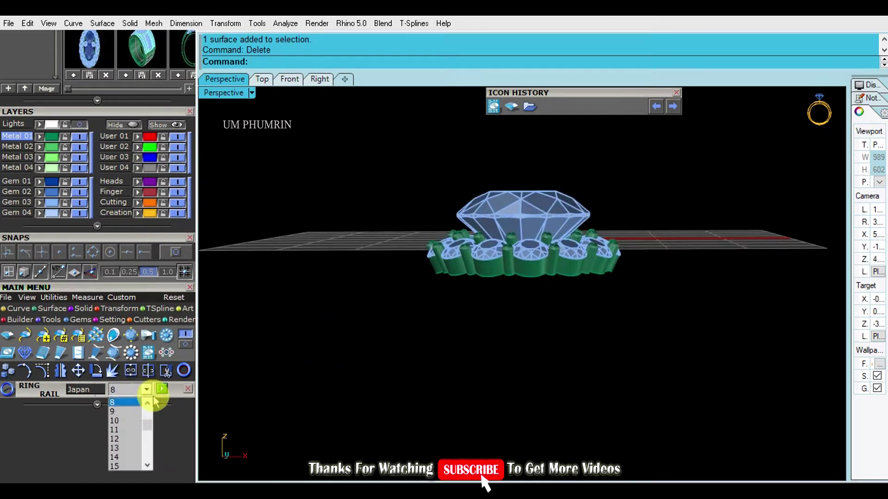
click(163, 389)
click(147, 389)
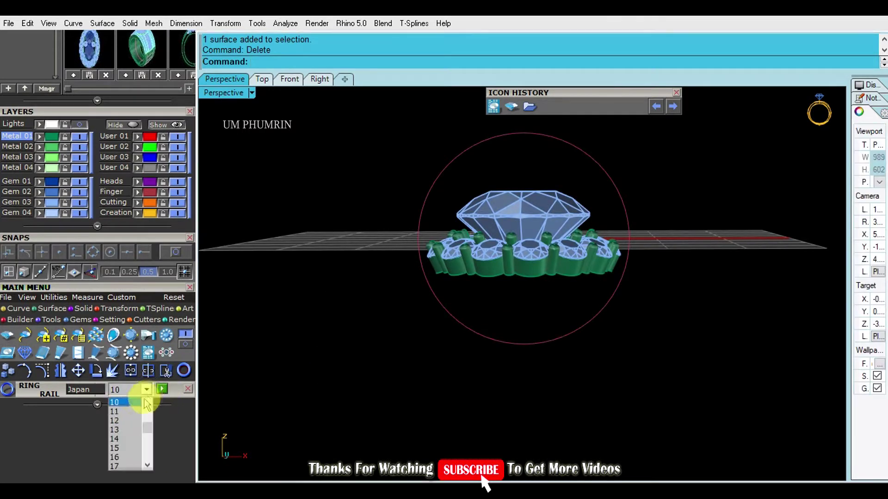
click(161, 389)
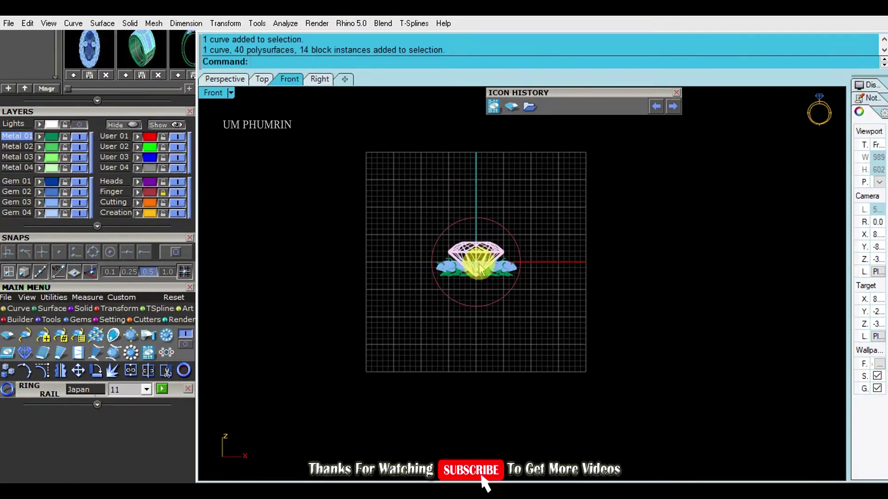
Step: Raise the centre gem and its halo straight up along Z so they sit above the ring rail
drag(640, 326, 590, 363)
scroll(475, 176, up, 3)
scroll(474, 291, up, 3)
drag(479, 280, 484, 155)
right_drag(535, 241, 538, 325)
drag(477, 200, 490, 164)
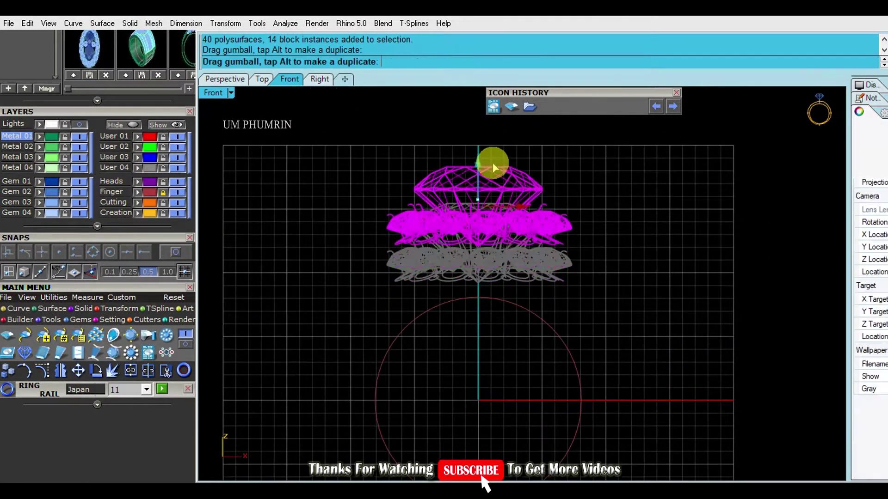
click(637, 228)
click(231, 80)
right_drag(551, 235, 593, 274)
scroll(518, 365, down, 4)
click(289, 79)
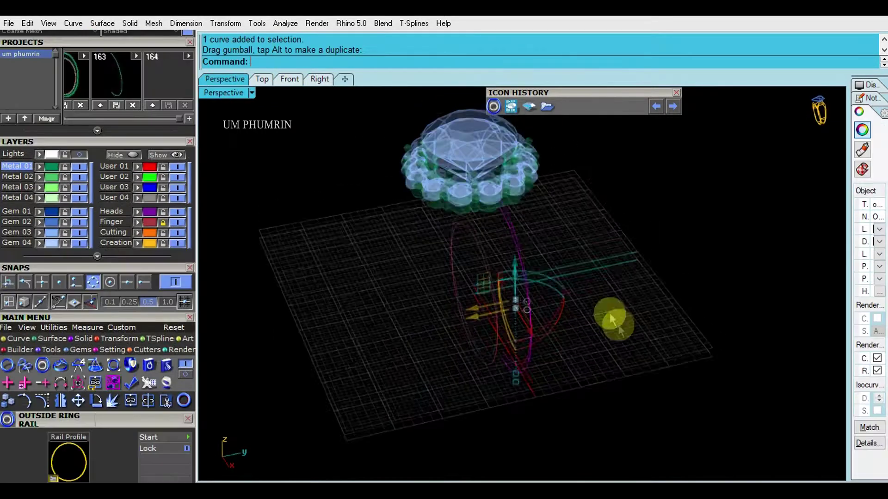
Step: Undo the last curve move and reposition the half-ring outer curve to one side of the finger rail
key(ctrl+z)
drag(558, 309, 479, 317)
shift+right_drag(508, 295, 499, 316)
Step: Mirror the offset half-ring curve across the X axis, starting the mirror plane at the origin
text(mm)
key(Return)
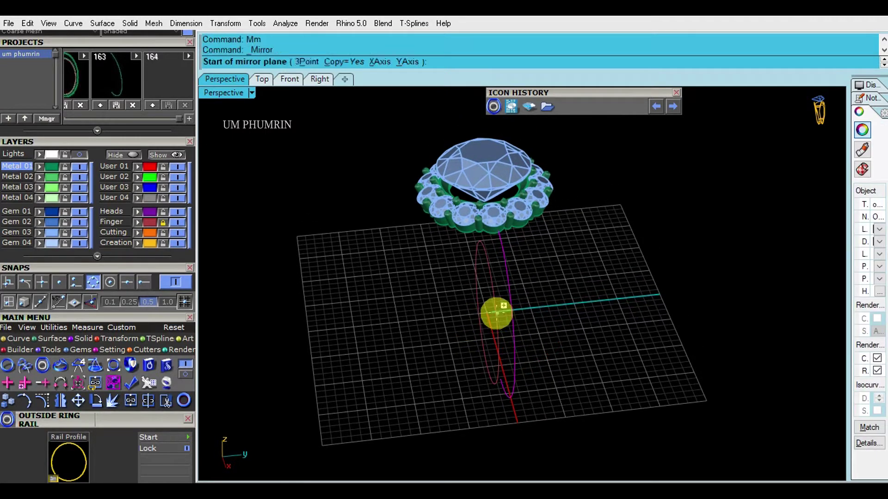
text(0)
key(Return)
click(542, 426)
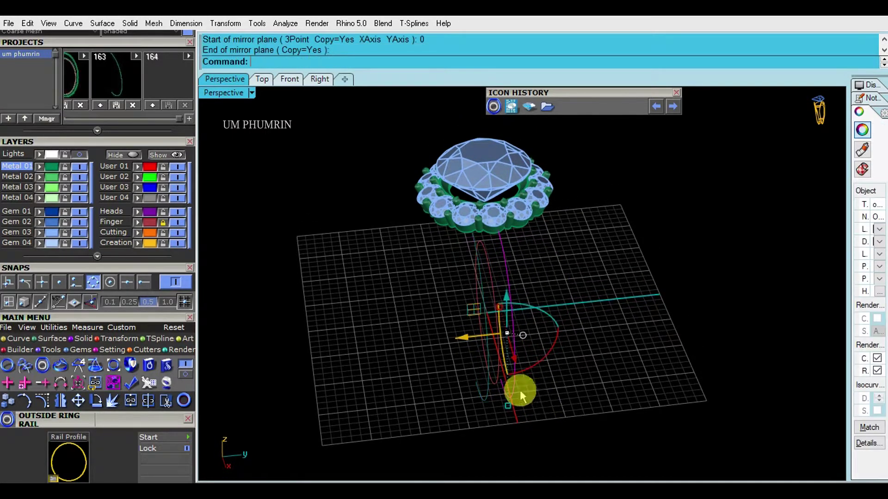
Step: Put the mirrored curve on the Metal 02 layer and lock that layer
click(477, 271)
click(64, 178)
right_drag(390, 241, 414, 225)
Step: Lock the halo and the centre gem in place
click(439, 209)
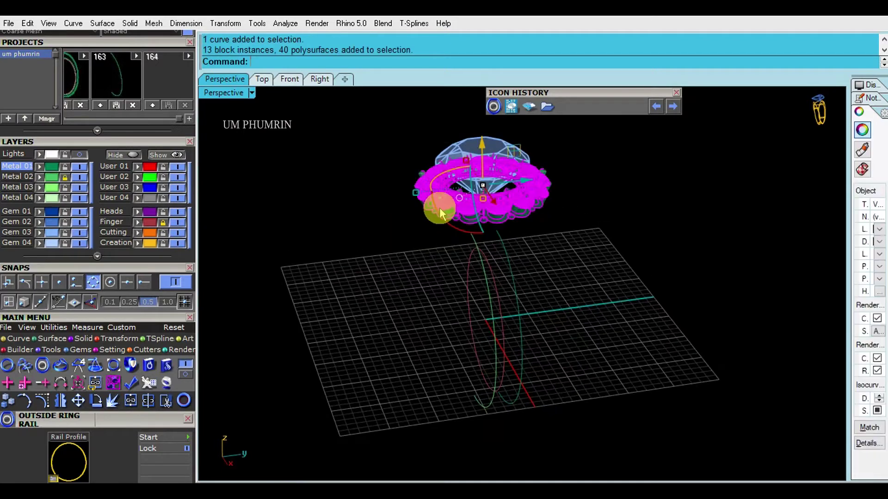
shift+click(468, 179)
key(ctrl+l)
right_drag(547, 320, 538, 303)
Step: Rebuild the original half-ring curve with 9 control points at degree 3, deleting the input curve
click(502, 274)
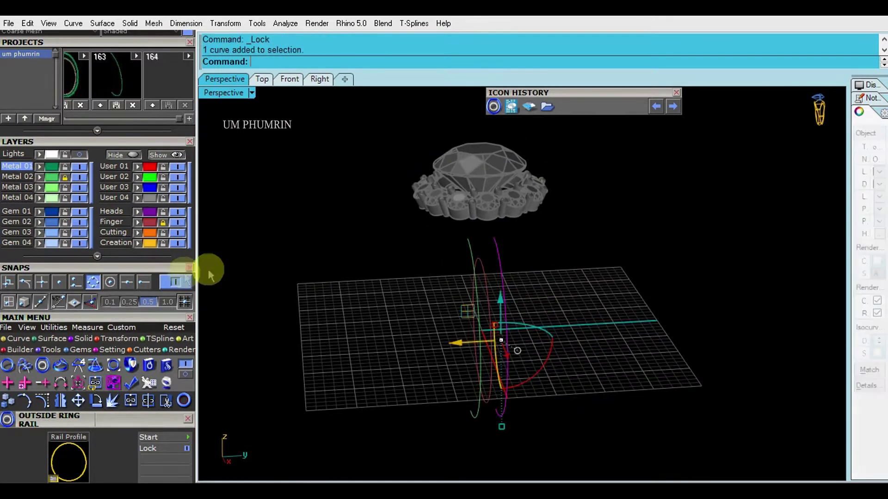
right_drag(375, 282, 383, 302)
text(Rebuild)
key(Return)
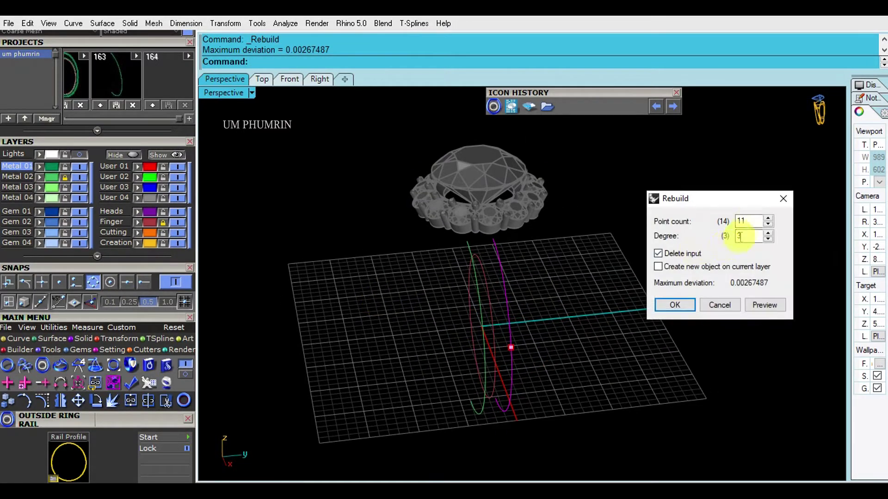
text(8)
key(Return)
Step: Turn on the rebuilt curve's control points and pull the points at its top end outward along Y
right_drag(570, 333, 504, 319)
key(F10)
right_drag(437, 299, 470, 251)
scroll(487, 244, up, 7)
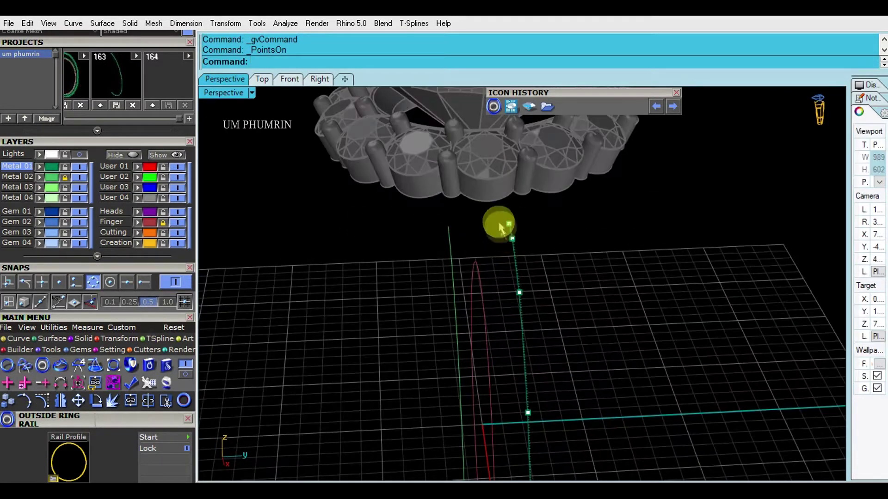
drag(554, 272, 575, 271)
click(603, 336)
Step: Pull the upper side control points of the half-ring curve outward along Y to widen the shoulder
scroll(602, 336, down, 4)
shift+right_drag(602, 337, 577, 276)
drag(521, 294, 543, 329)
drag(565, 321, 596, 323)
click(529, 252)
click(536, 244)
drag(565, 242, 586, 243)
click(663, 293)
Step: Move the shoulder control point and the one below it farther outward along Y to smooth the flare
scroll(663, 293, down, 4)
right_drag(664, 293, 544, 221)
scroll(544, 221, up, 4)
click(521, 226)
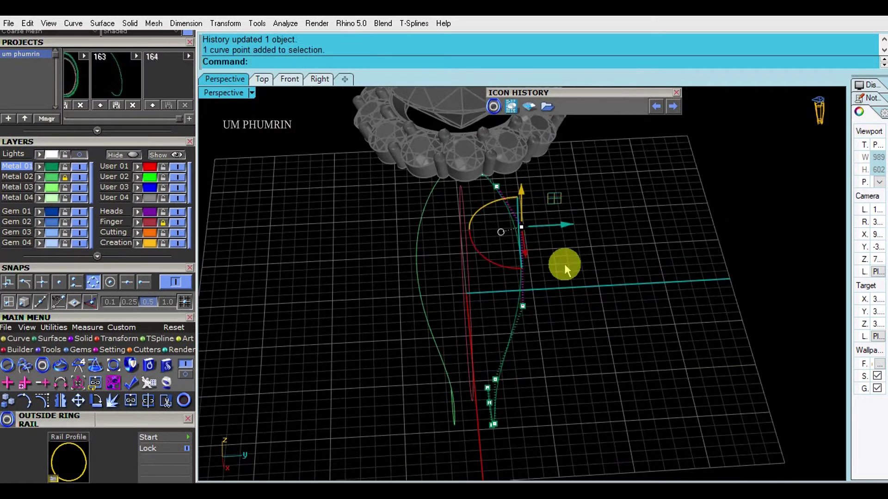
drag(562, 228, 580, 227)
click(591, 257)
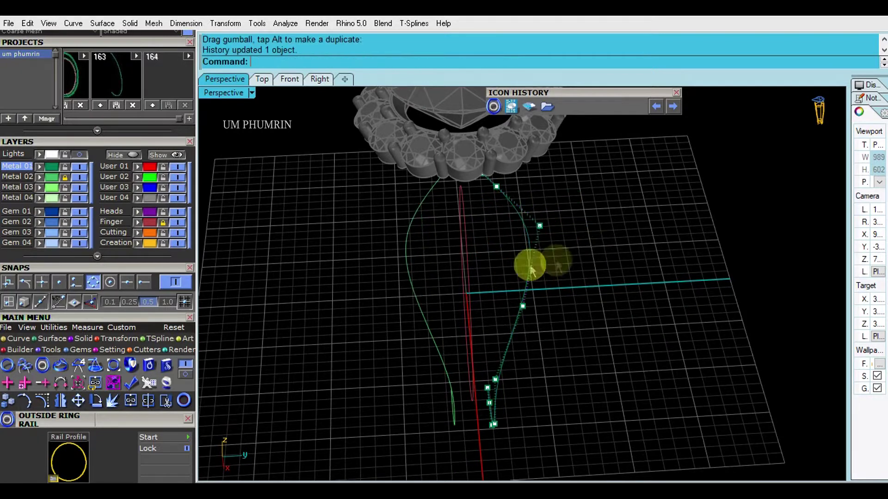
drag(545, 304, 552, 303)
click(604, 272)
Step: Nudge the control points near the curve's top end slightly outward beneath the halo
right_drag(604, 272, 488, 183)
scroll(488, 183, up, 4)
click(467, 180)
drag(529, 208, 537, 200)
click(555, 254)
drag(581, 254, 589, 254)
click(615, 275)
Step: Check the curve from the front, then nudge its mid-height control point slightly outward in the Right view
click(296, 78)
scroll(474, 188, up, 2)
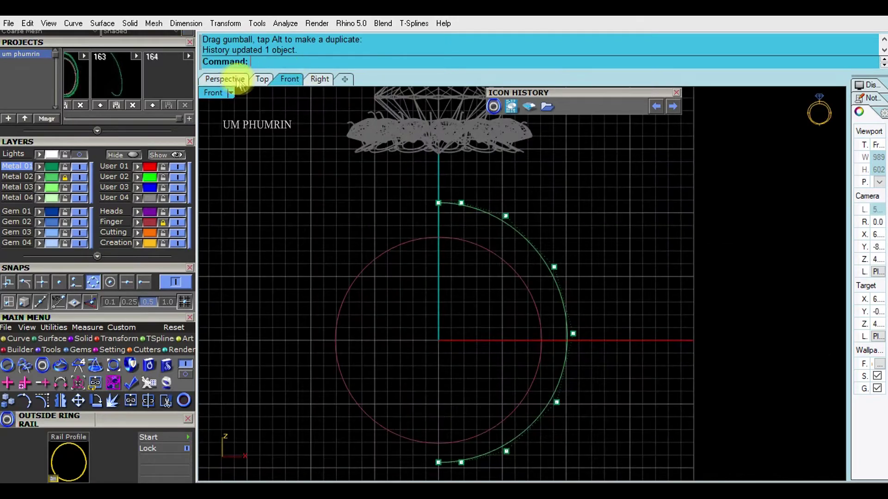
click(238, 83)
right_drag(514, 252, 567, 284)
drag(578, 285, 620, 287)
right_drag(621, 287, 550, 276)
click(319, 79)
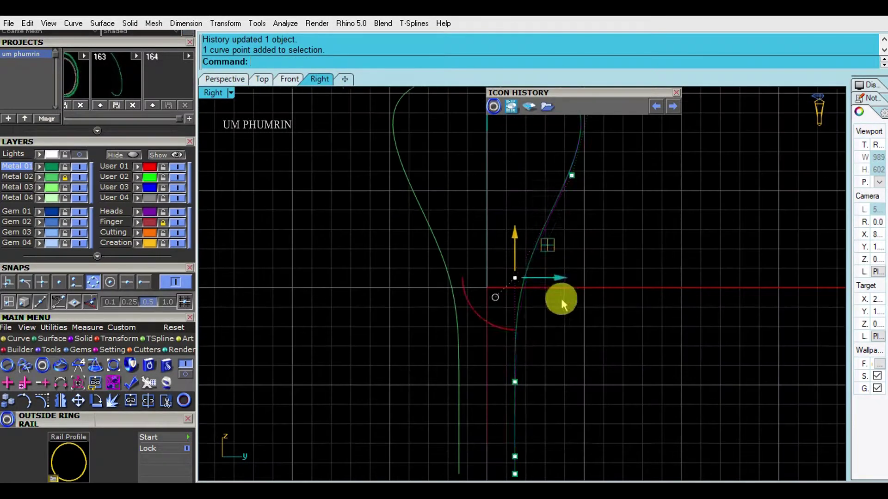
drag(567, 278, 572, 277)
scroll(573, 315, down, 6)
Step: Shift the four lowest control points of the half-ring curve slightly outward along Y
right_drag(573, 320, 562, 277)
click(525, 277)
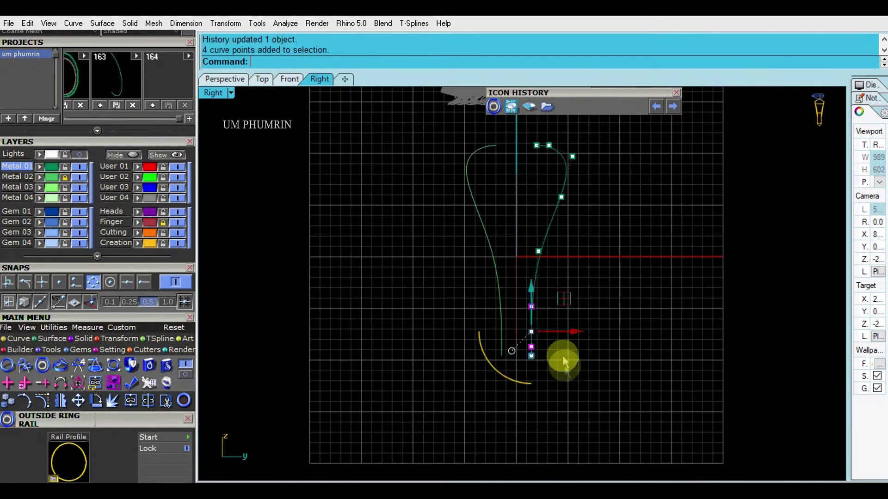
scroll(562, 361, up, 3)
drag(560, 317, 560, 317)
click(655, 343)
Step: Nudge the mid-height control point and the one below it outward to even out the shank taper
scroll(535, 250, up, 2)
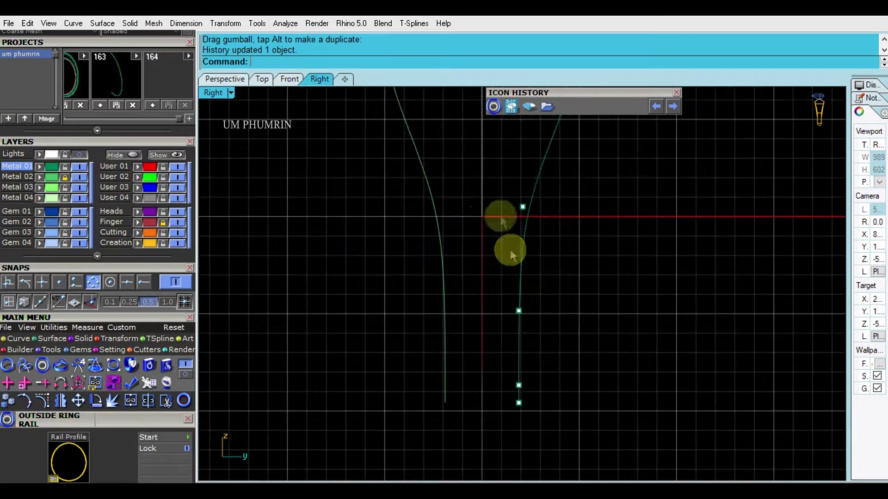
drag(560, 209, 570, 210)
drag(554, 312, 559, 311)
click(574, 343)
Step: Move the control points at the curve's bottom end slightly outward to set the shank base width
right_drag(527, 375, 524, 333)
scroll(529, 352, up, 6)
drag(483, 312, 529, 377)
drag(536, 347, 542, 347)
click(615, 346)
scroll(614, 345, down, 8)
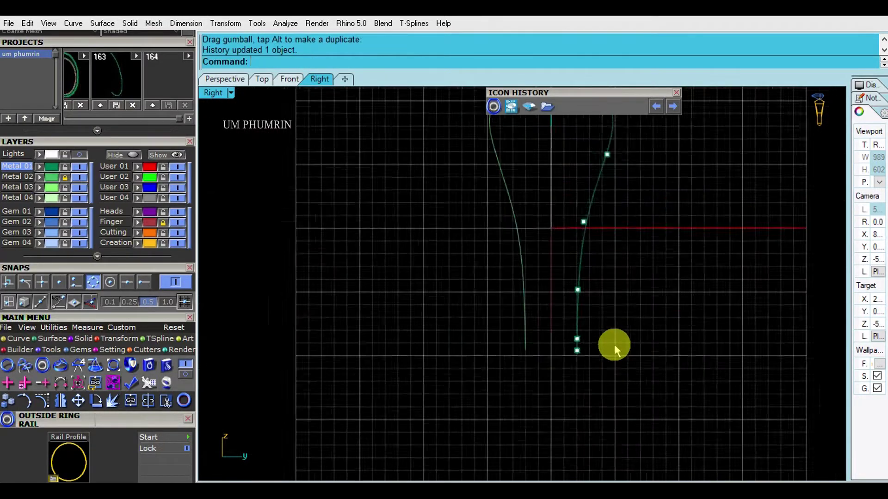
right_drag(581, 273, 557, 313)
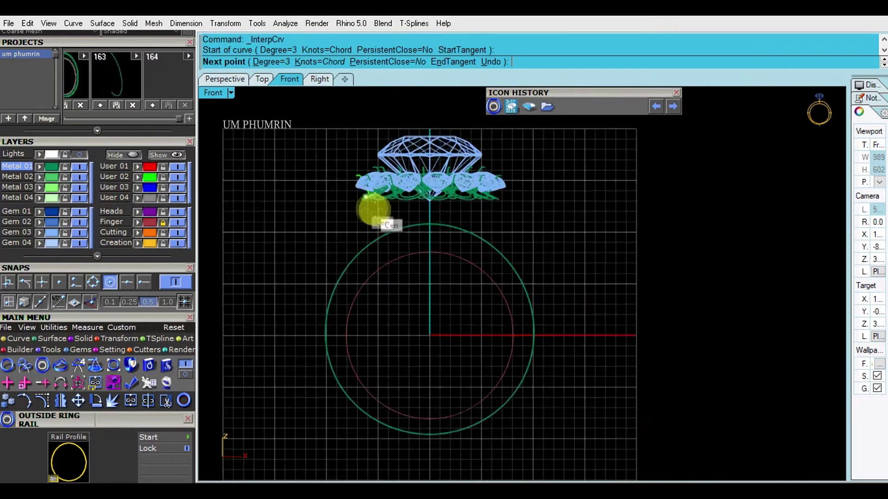
Step: Draw an interpolated curve in the Front view from the halo's lower outer edge to the centre axis at the ring's top
scroll(376, 208, up, 5)
click(93, 282)
click(399, 195)
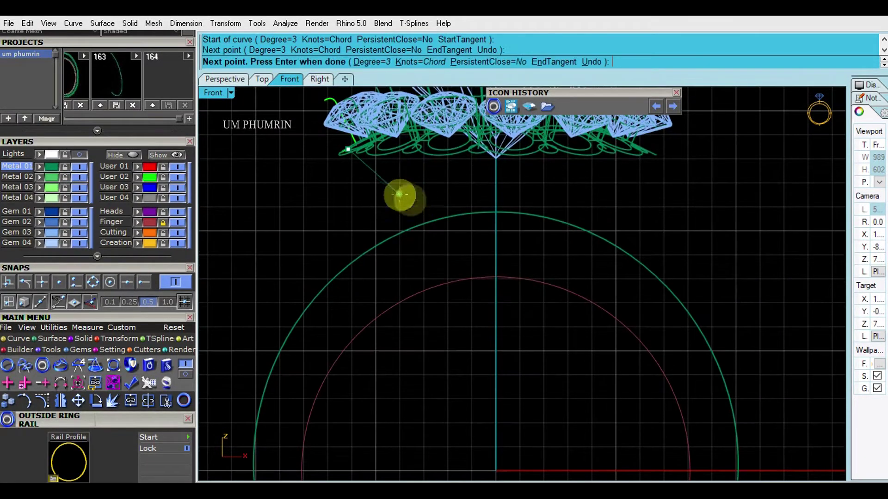
click(495, 220)
right_click(495, 221)
Step: Rebuild the new support curve under the halo with six control points
click(430, 208)
scroll(377, 220, down, 4)
right_drag(401, 195, 413, 222)
text(r)
key(Return)
click(745, 223)
click(675, 305)
scroll(419, 253, up, 3)
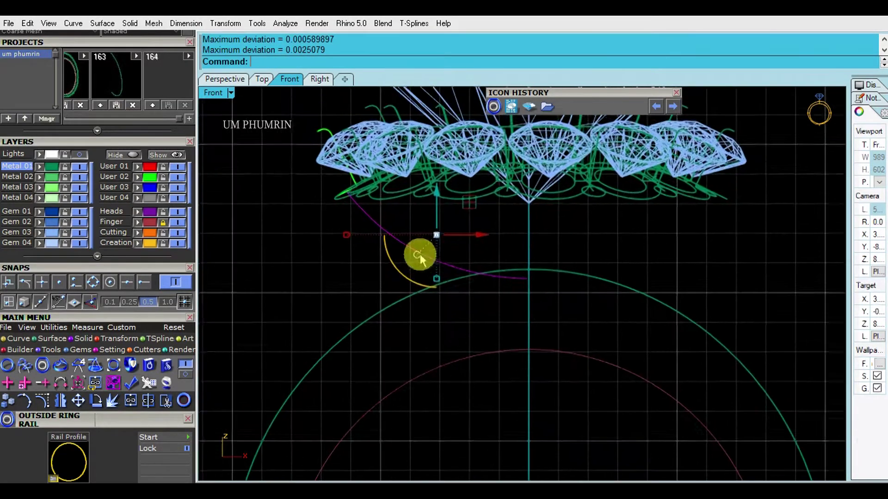
Step: Turn on the support curve's control points and move the third point from the halo outward to deepen the bend
click(43, 400)
scroll(374, 234, up, 4)
click(403, 249)
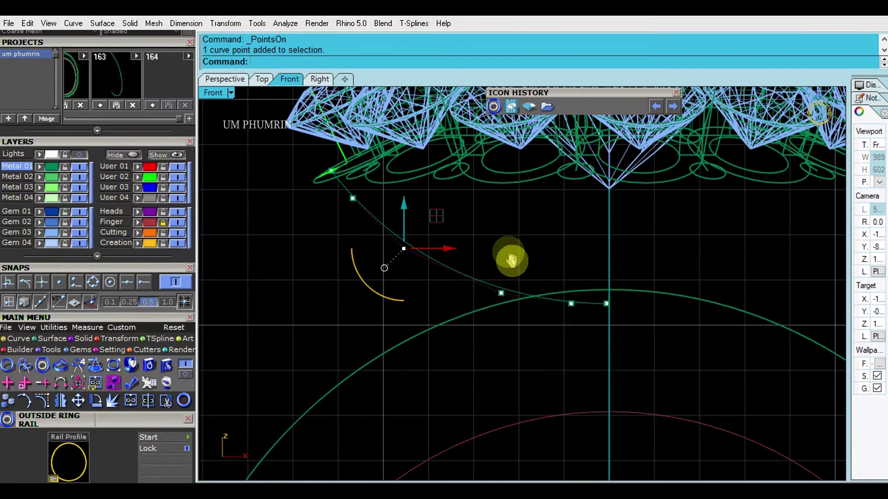
right_drag(511, 260, 527, 303)
click(458, 291)
scroll(370, 231, up, 8)
click(366, 256)
drag(392, 229, 392, 229)
scroll(524, 254, down, 4)
right_drag(524, 253, 540, 202)
click(663, 348)
scroll(584, 270, down, 3)
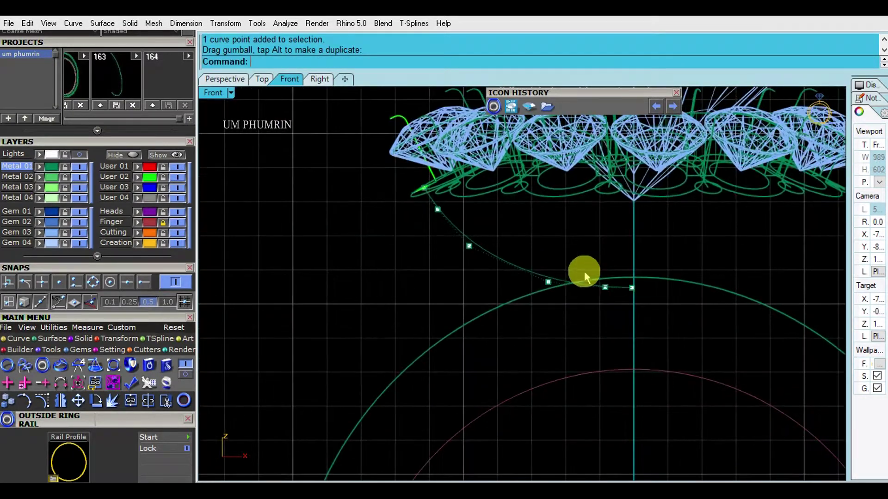
Step: Fine-tune the interior control points nearest the halo to smooth the upper bend of the support curve
scroll(580, 259, down, 2)
scroll(531, 255, down, 8)
right_drag(531, 256, 475, 222)
scroll(474, 222, up, 12)
drag(360, 253, 425, 288)
scroll(434, 278, up, 4)
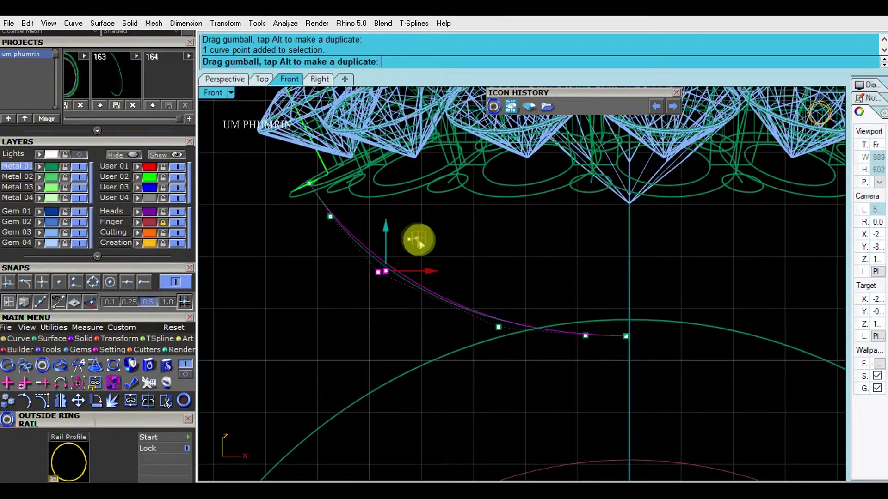
scroll(519, 252, down, 4)
click(414, 249)
scroll(422, 246, up, 4)
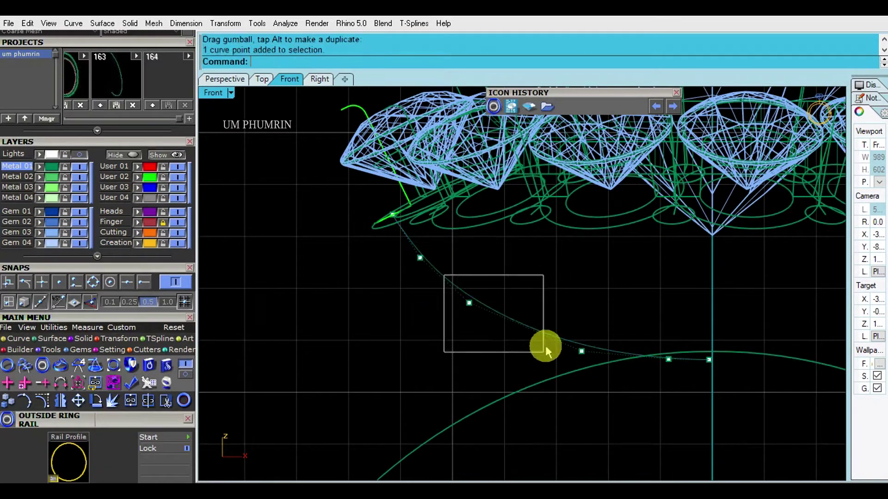
Step: Adjust the support curve's lower control points so it ends at the ring's top, and hide the points
drag(540, 294, 745, 426)
right_drag(598, 289, 534, 265)
drag(589, 277, 684, 347)
scroll(527, 264, down, 8)
right_drag(541, 263, 486, 279)
key(Escape)
Step: Pipe the support curve with round caps and a radius of 0.4 at both ends
click(487, 265)
scroll(488, 263, up, 4)
text(pipe)
key(Return)
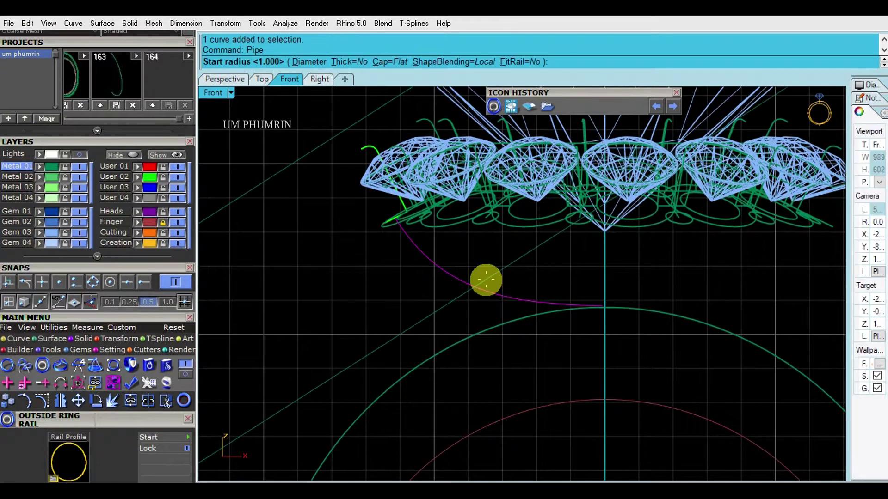
click(386, 61)
click(309, 49)
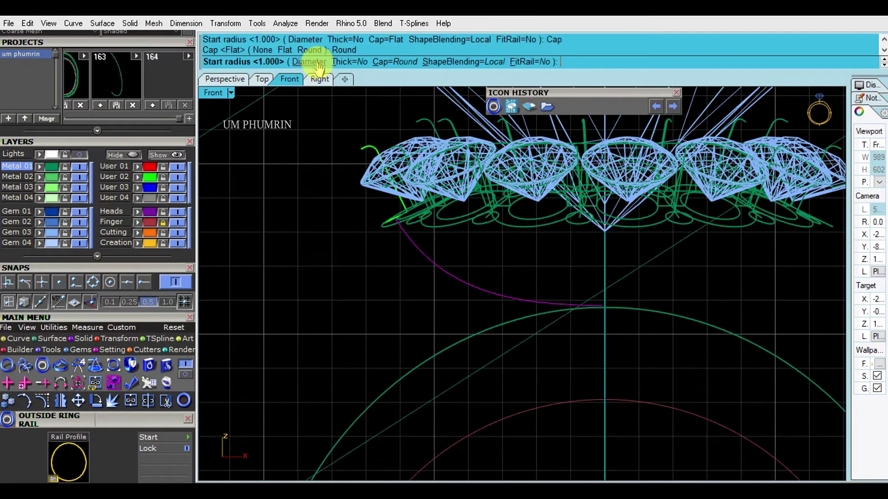
text(4)
key(Return)
key(Return)
key(Return)
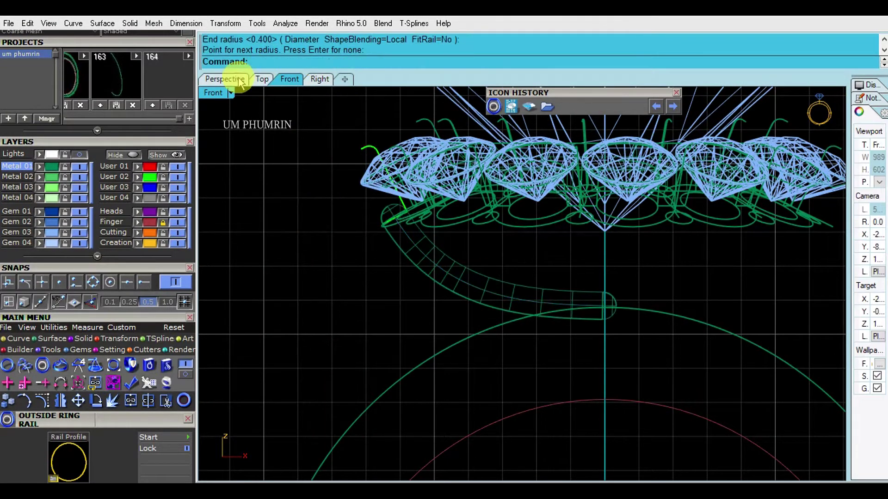
Step: Polar-array the piped support around the origin as 13 items over 360 degrees
click(224, 79)
scroll(451, 327, down, 4)
right_drag(582, 243, 532, 332)
click(434, 273)
text(a)
key(Return)
text(0)
key(Return)
key(Return)
key(Return)
key(Return)
right_drag(659, 370, 489, 228)
scroll(509, 262, up, 4)
scroll(490, 228, down, 3)
click(290, 79)
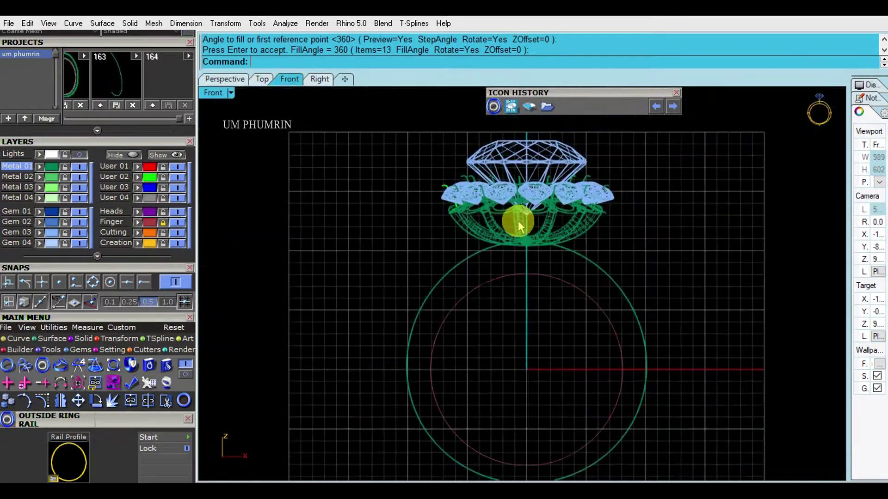
Step: Select the whole centre-gem, halo and gallery assembly and shift it vertically so the gallery rests on the ring's top
drag(596, 302, 597, 303)
scroll(515, 255, up, 8)
drag(506, 190, 515, 186)
click(696, 312)
right_drag(659, 287, 626, 275)
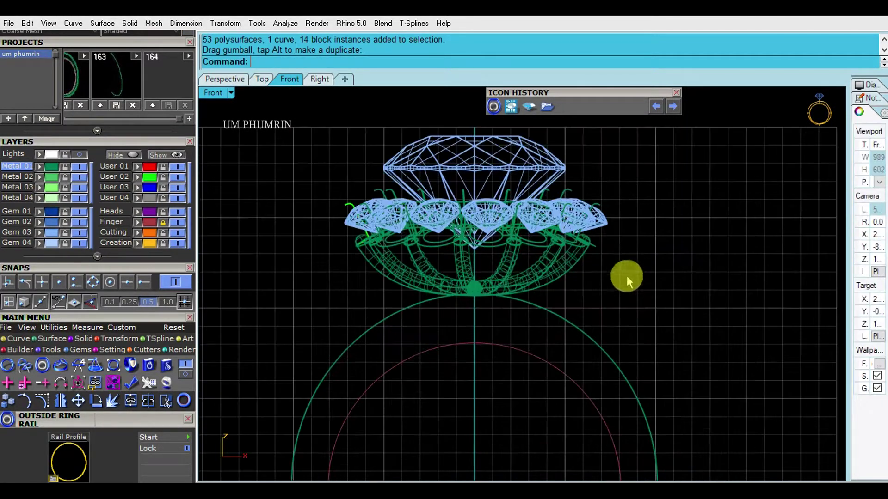
Step: Delete all the arrayed support pipes and the original pipe beneath the halo, keeping only the support curve
drag(426, 254, 409, 251)
key(Delete)
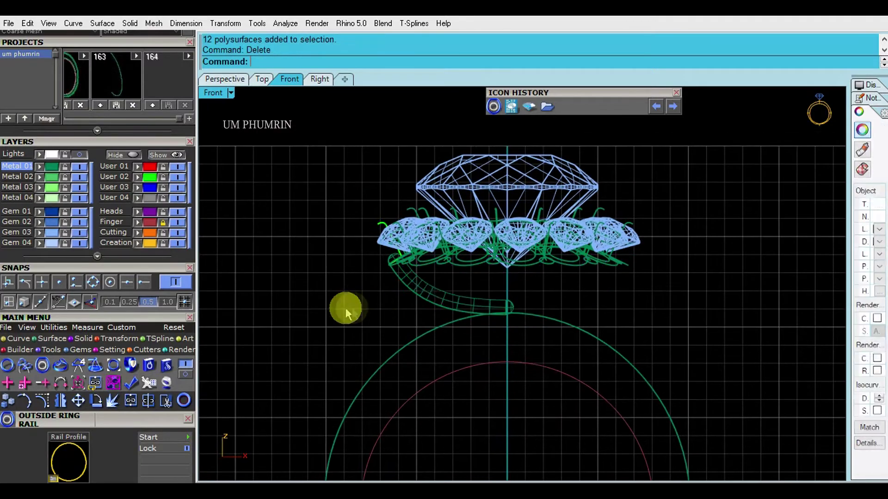
scroll(347, 301, up, 4)
click(469, 295)
key(Delete)
Step: Pipe the support curve with round caps and a radius of 0.4 at both ends
click(417, 312)
text(pipe)
key(Return)
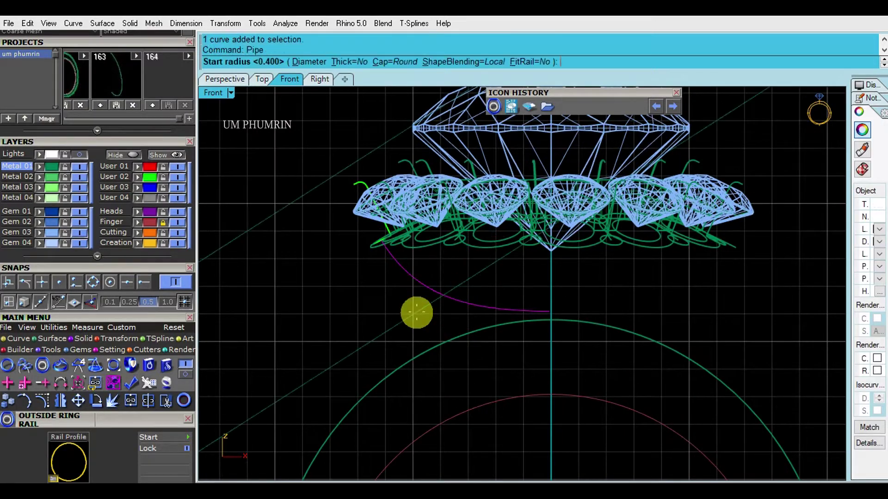
key(Return)
key(Return)
key(Return)
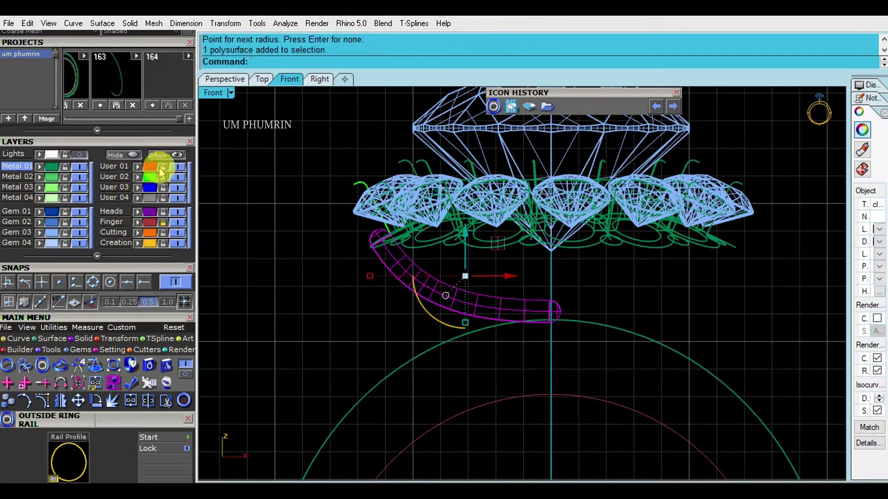
Step: Show the support curve's control points and shift its interior points in the front view to reshape the piped bend
scroll(509, 282, up, 3)
click(509, 323)
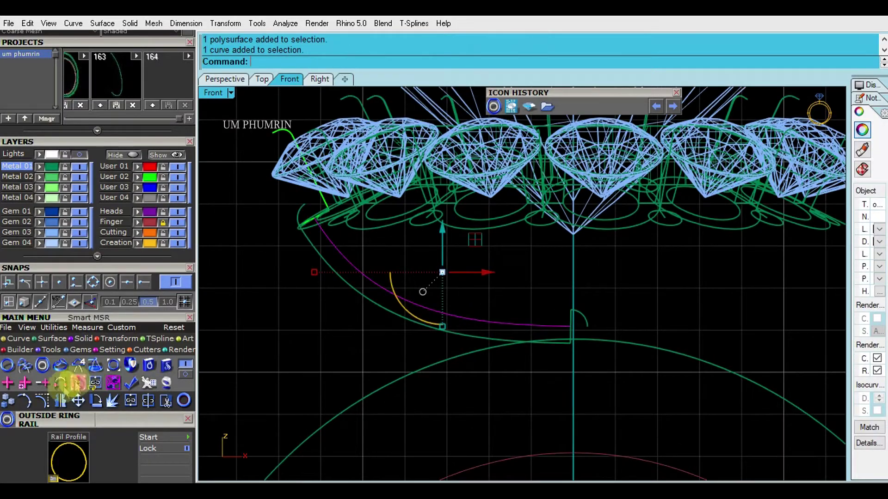
scroll(465, 296, up, 2)
scroll(471, 185, down, 2)
drag(504, 266, 587, 314)
scroll(578, 302, up, 4)
drag(548, 261, 549, 266)
click(439, 234)
scroll(436, 234, down, 4)
scroll(393, 228, up, 2)
drag(471, 271, 462, 271)
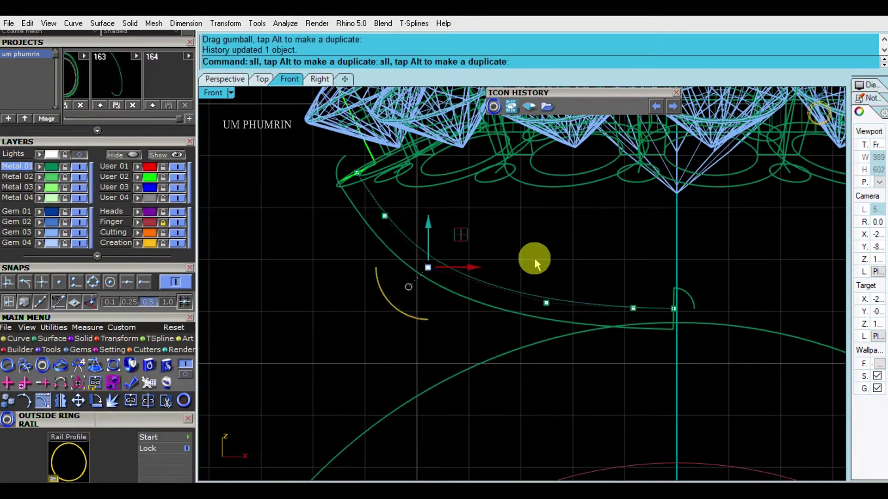
click(534, 260)
scroll(391, 191, down, 2)
Step: Set the front view to X-Ray display and move the support curve's upper interior control points to refine its bend
click(231, 93)
click(290, 97)
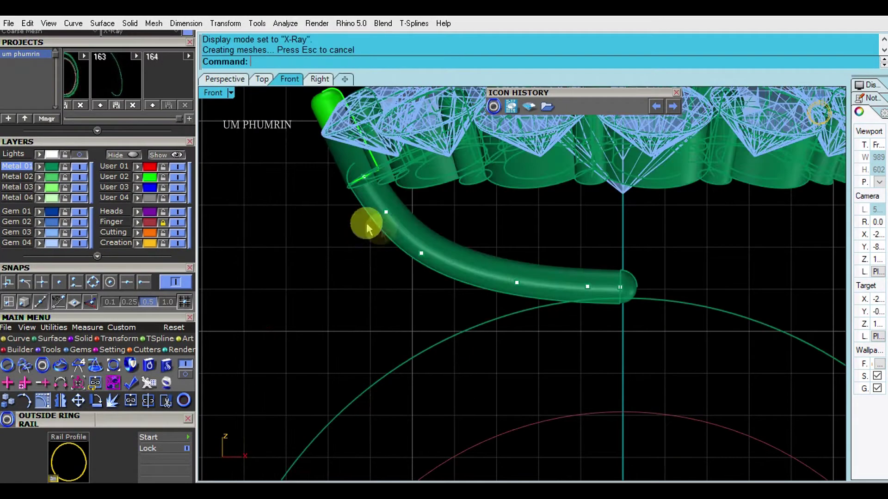
click(386, 212)
scroll(405, 204, up, 3)
drag(415, 212, 415, 215)
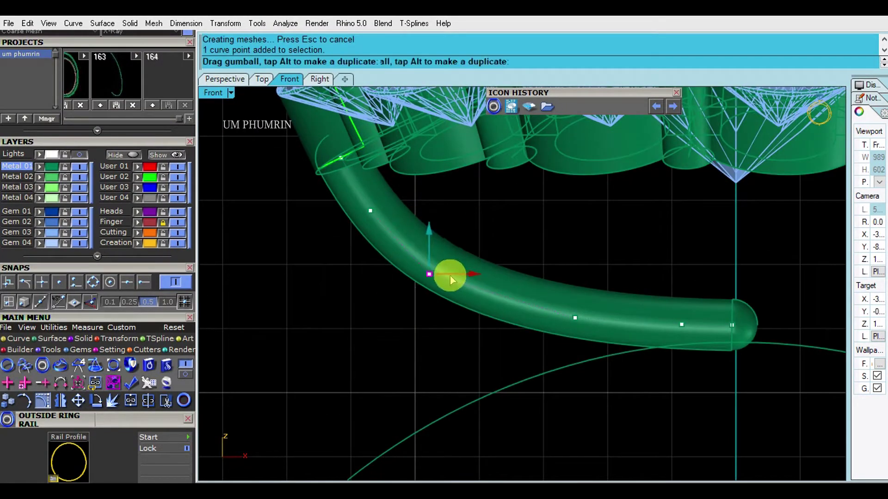
drag(450, 276, 431, 242)
click(538, 248)
Step: Nudge the support curve's control points just below the halo to smooth where the pipe meets it
scroll(537, 252, down, 3)
right_drag(542, 245, 493, 204)
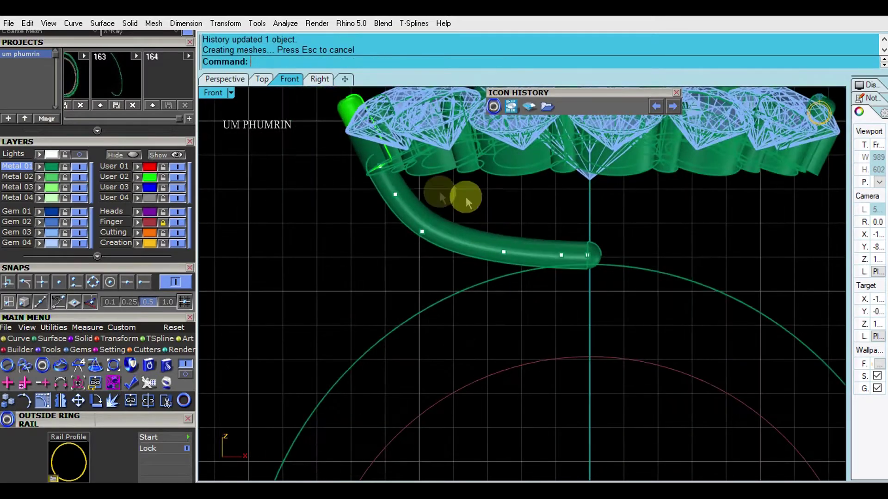
scroll(390, 181, up, 4)
drag(298, 198, 426, 231)
scroll(429, 203, up, 2)
drag(387, 177, 386, 175)
click(483, 203)
scroll(492, 208, down, 6)
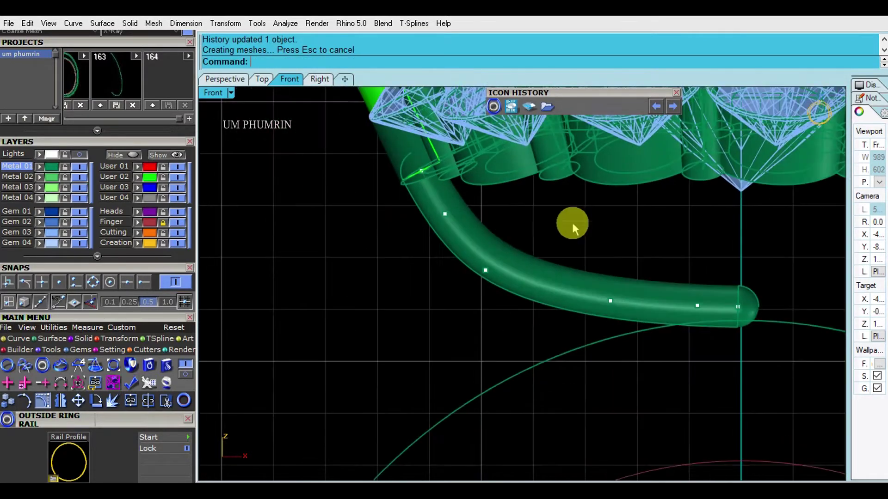
Step: Check the support pipe from other views and lower control points of its curve slightly in the front view
click(224, 79)
right_drag(545, 240, 489, 238)
scroll(545, 240, up, 6)
scroll(488, 235, down, 4)
click(312, 79)
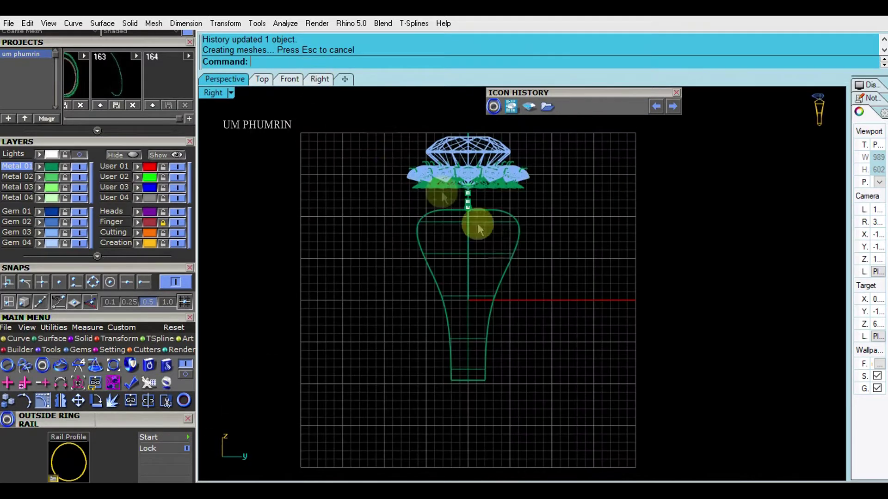
click(298, 83)
scroll(490, 208, up, 6)
right_drag(715, 325, 543, 276)
drag(551, 216, 625, 277)
drag(581, 207, 580, 218)
scroll(531, 202, down, 6)
scroll(531, 203, down, 2)
Step: Polar-array the reshaped support pipe around the origin as 13 items over 360 degrees
click(467, 230)
click(231, 80)
right_drag(480, 185, 495, 256)
text(A)
key(Return)
text(0)
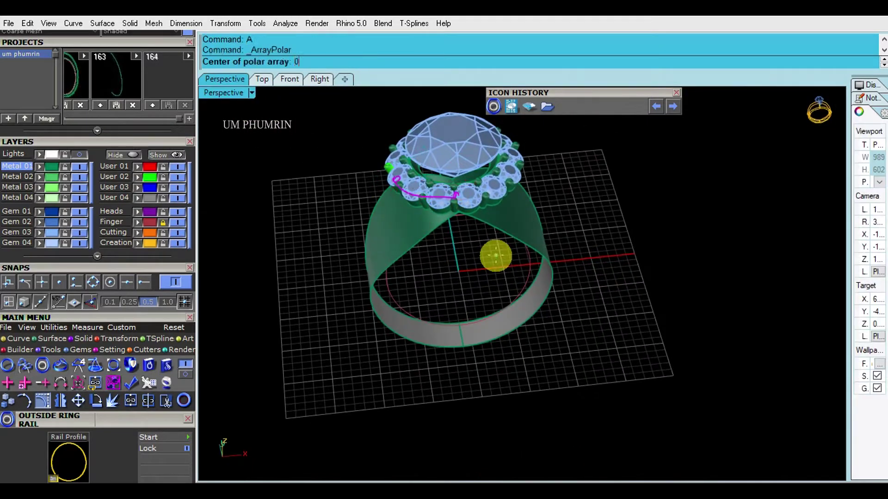
key(Return)
key(Return)
key(Return)
key(Return)
Step: Select the arrayed support pipes beneath the halo and group them
right_drag(657, 276, 485, 204)
scroll(483, 204, up, 6)
drag(604, 234, 222, 211)
right_drag(587, 223, 535, 234)
text(g)
key(Return)
Step: Assign the bright green halo prong to the Metal 01 layer
click(594, 218)
right_click(116, 177)
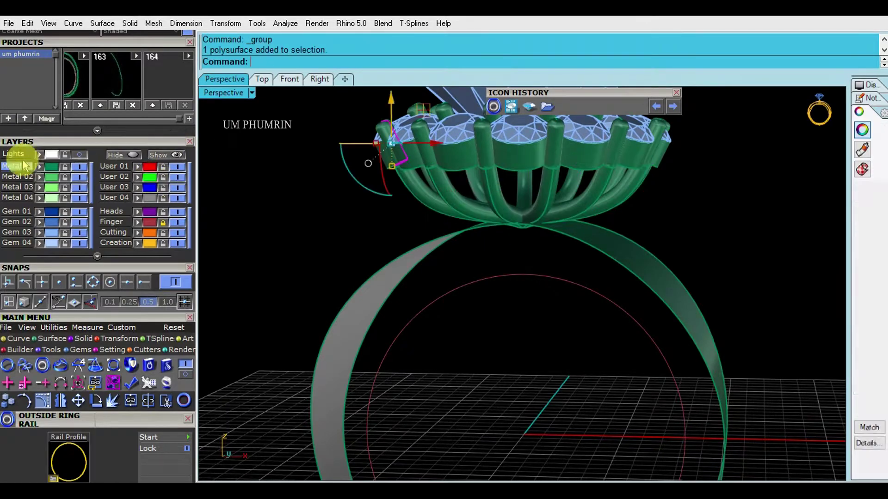
click(268, 214)
scroll(269, 212, down, 3)
click(289, 79)
scroll(439, 274, down, 7)
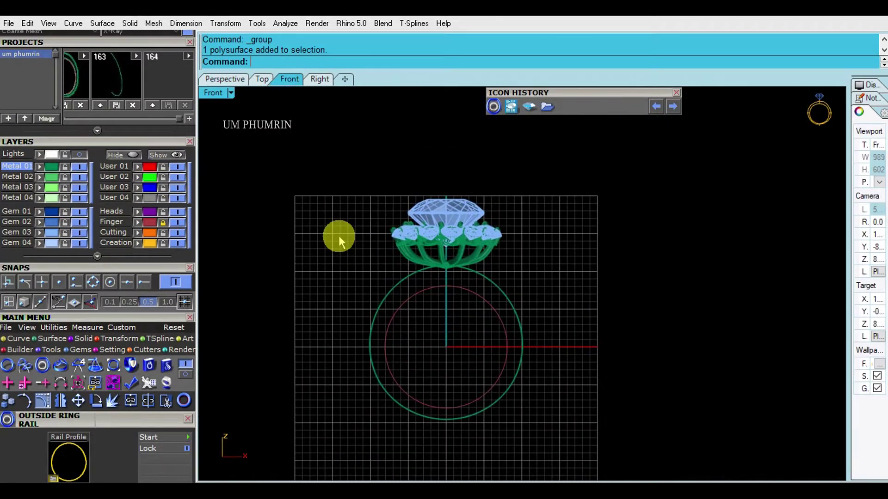
click(235, 80)
right_drag(455, 231, 474, 286)
click(473, 172)
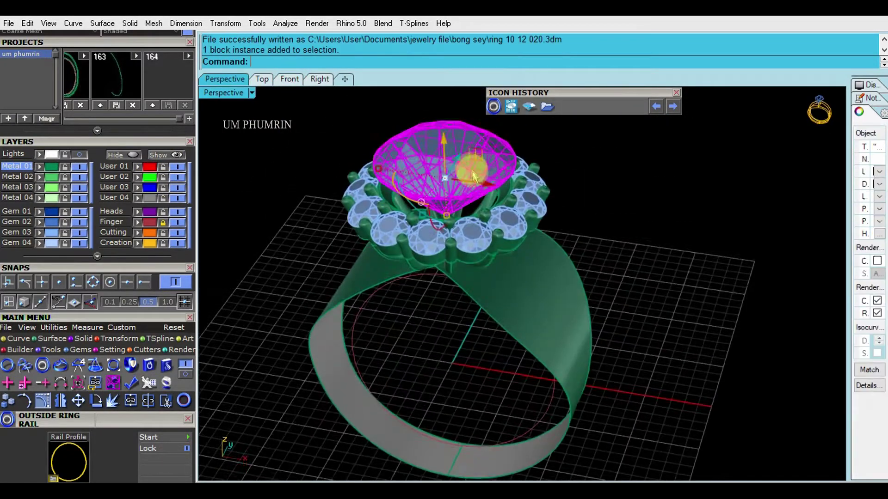
right_drag(473, 172, 499, 212)
text(aa)
key(Return)
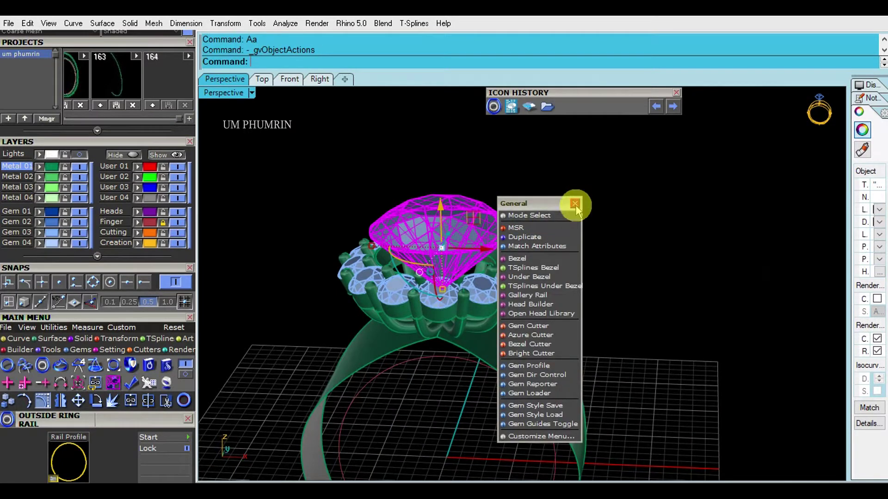
click(539, 304)
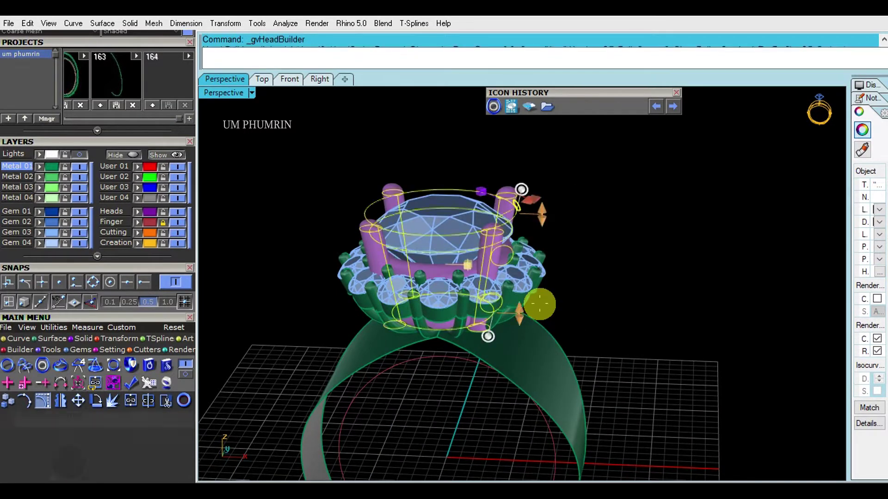
right_click(536, 199)
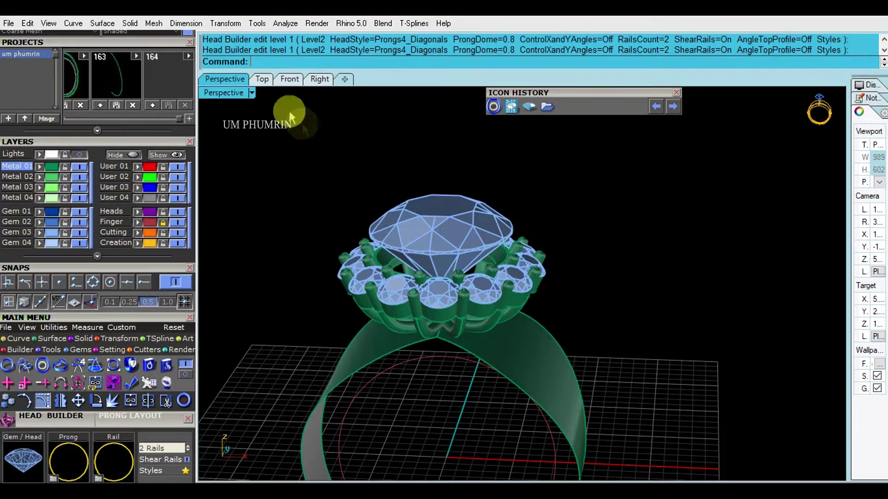
Step: Draw a two-point interpolated curve in the front view, slanting from the halo stones up past the centre gem's girdle
click(289, 80)
scroll(494, 217, up, 4)
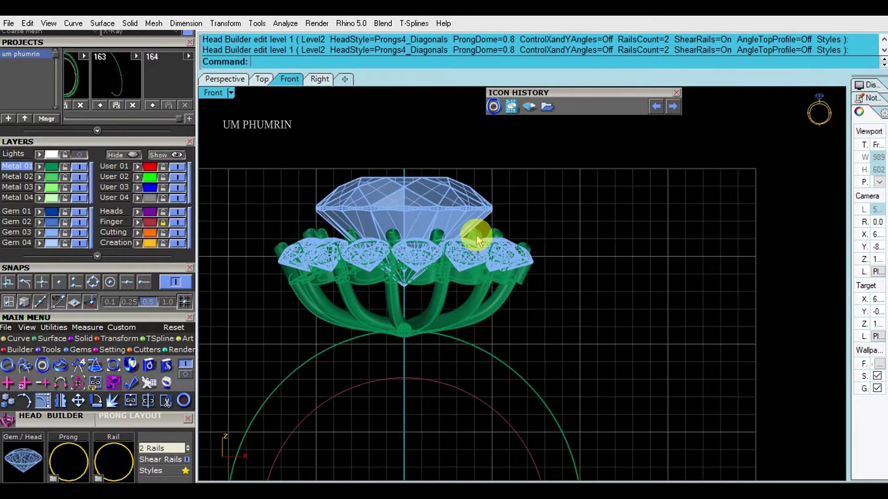
right_drag(476, 235, 515, 238)
text(L2)
key(Return)
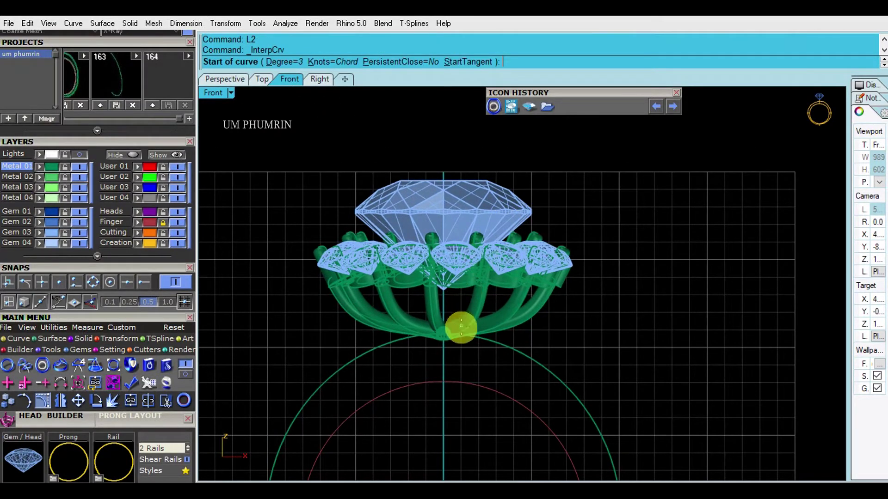
click(227, 81)
right_drag(444, 203, 513, 199)
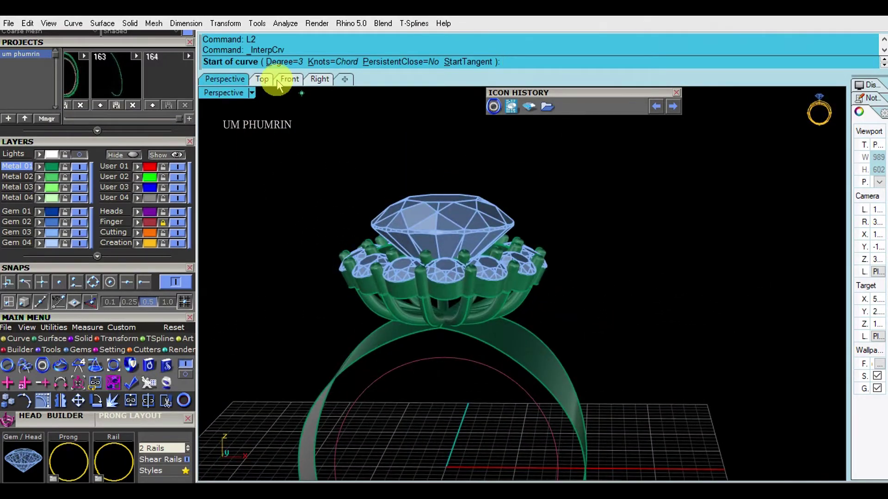
click(288, 81)
click(511, 269)
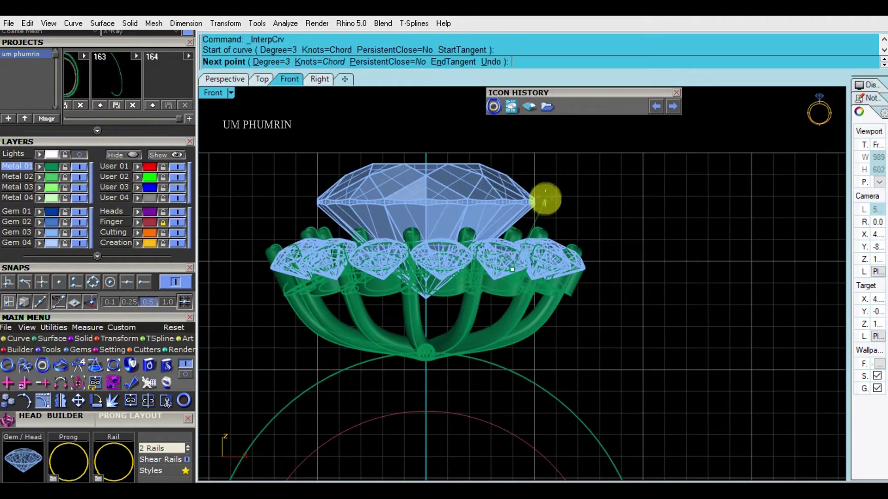
click(559, 156)
right_click(557, 158)
Step: Select the slanted prong curve beside the centre gem and rebuild it
click(556, 160)
right_drag(609, 201, 576, 236)
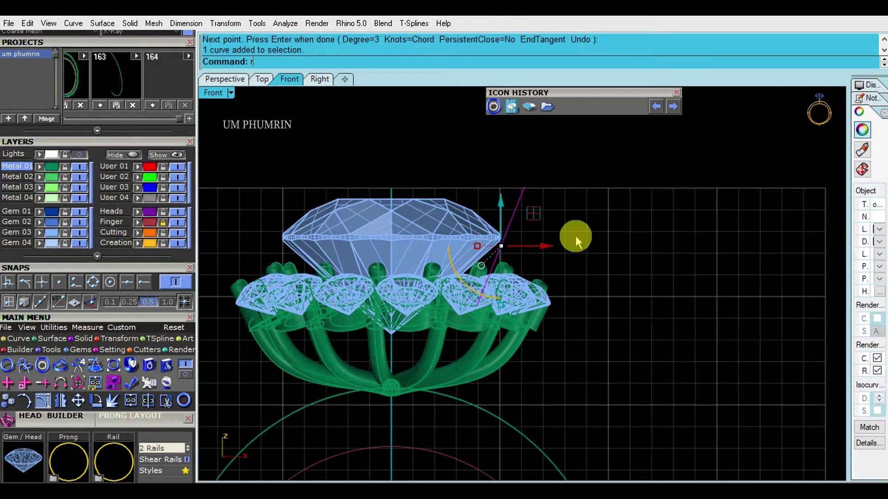
key(F4)
click(747, 220)
key(Return)
Step: Pipe the slanted prong curve with round caps and a diameter of 1.3 at both ends
text(P)
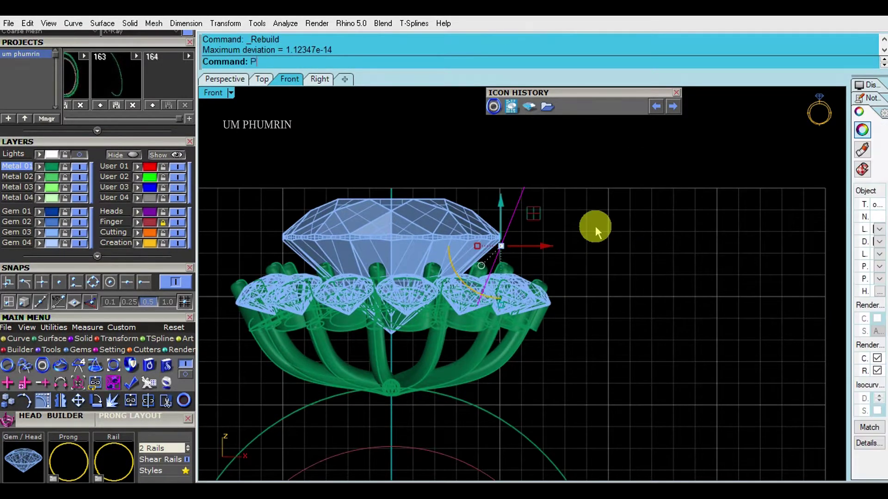
key(Return)
click(308, 62)
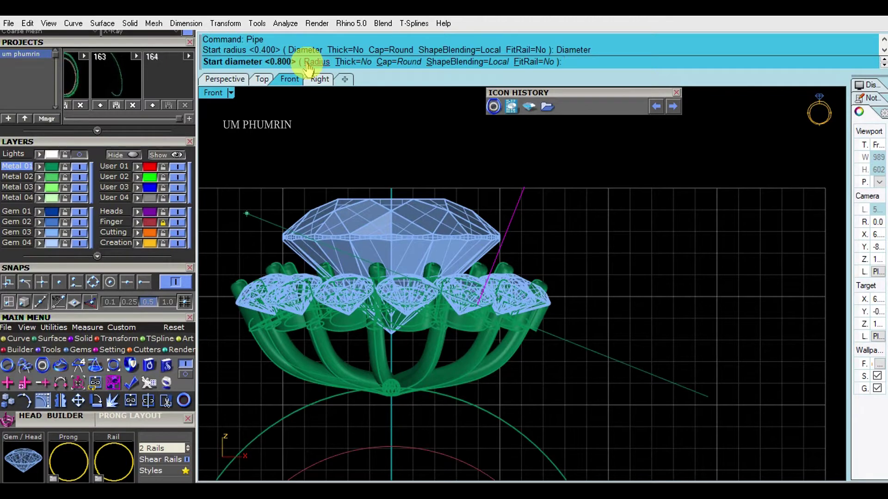
text(1)
key(Return)
key(Return)
key(Return)
key(ctrl+F4)
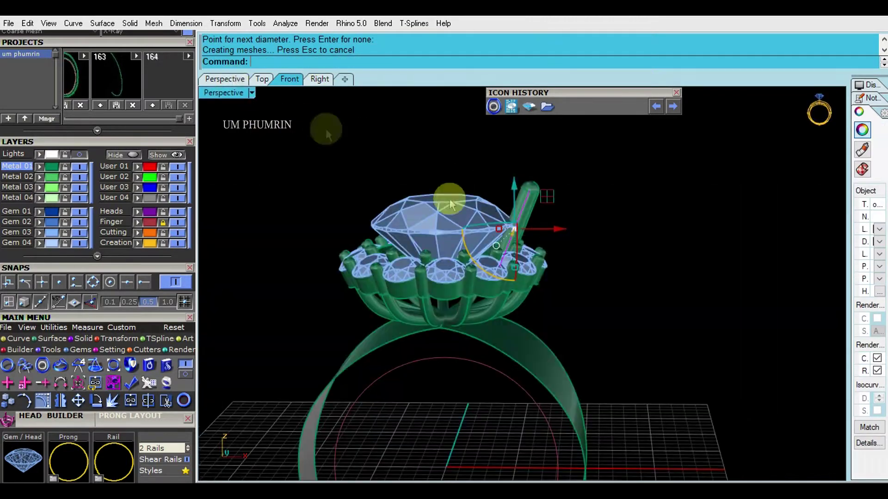
key(Escape)
right_drag(524, 252, 465, 165)
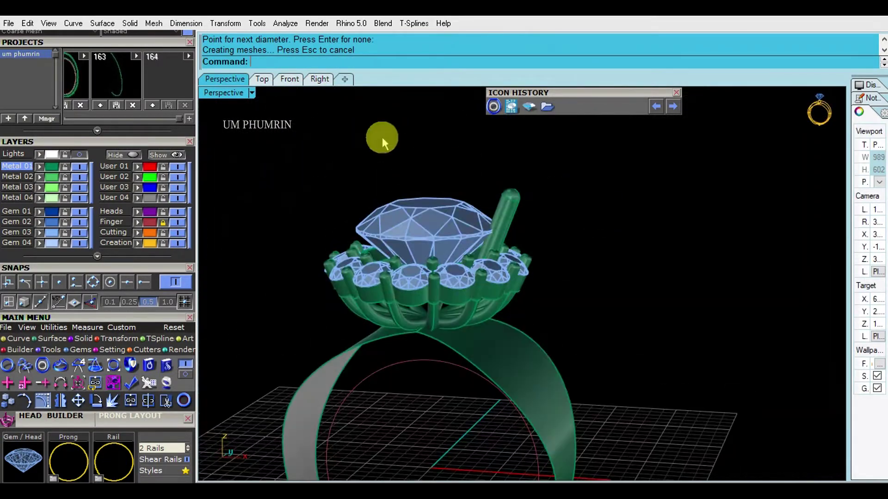
Step: Delete the piped prong beside the centre gem, keeping its curve
click(290, 80)
click(511, 213)
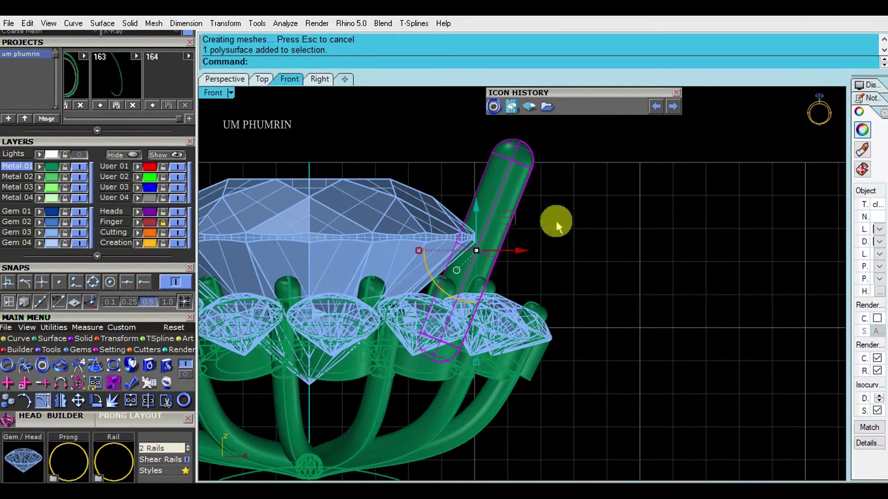
key(Delete)
Step: Shorten the prong curve by splitting it at a point near its upper end and deleting the piece above
drag(541, 208, 495, 172)
right_drag(495, 172, 497, 196)
text(ss)
key(Return)
click(313, 62)
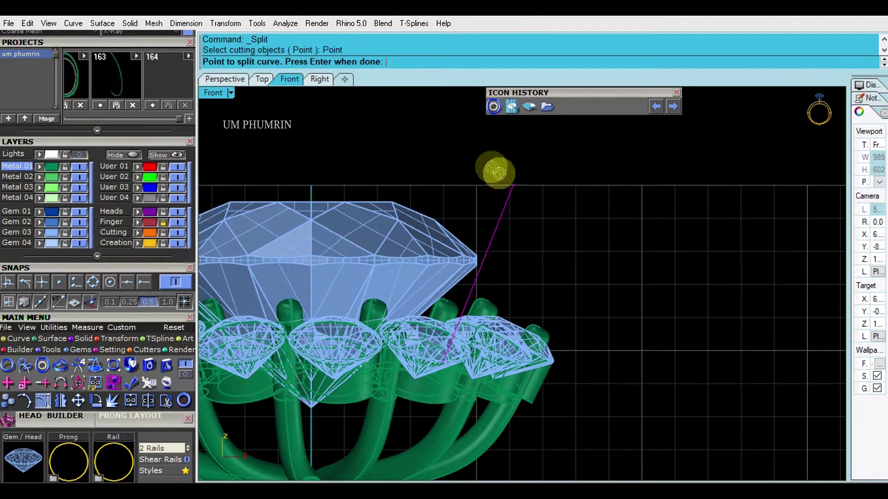
key(Return)
click(510, 196)
key(Delete)
Step: Select the shortened prong curve and rebuild it
drag(579, 257, 499, 212)
text(re)
key(Return)
right_drag(509, 200, 510, 174)
Step: Pipe the shortened prong curve with round caps and a diameter of 1.3 at both ends
text(pi)
key(Return)
key(Return)
key(Return)
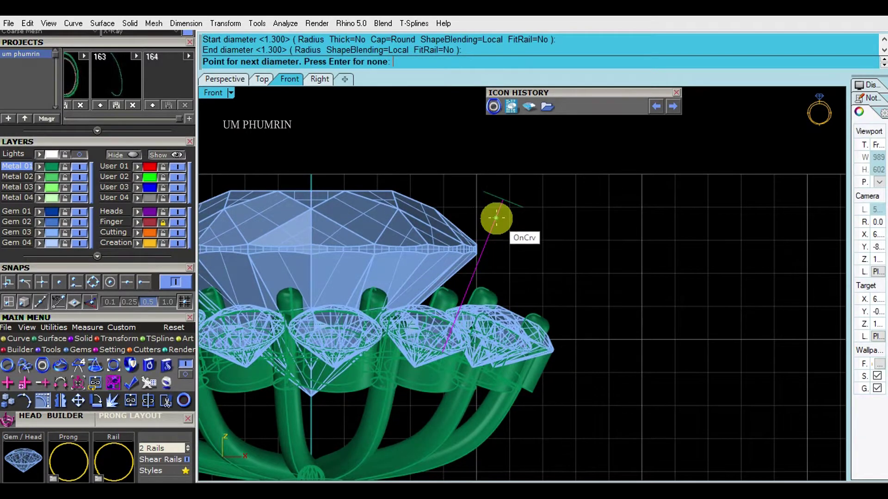
key(Return)
Step: Shift the prong curve's upper control points horizontally so the prong bends upright beside the centre gem
scroll(502, 228, down, 2)
drag(482, 184, 531, 219)
scroll(532, 225, up, 4)
scroll(529, 214, up, 3)
drag(450, 181, 503, 209)
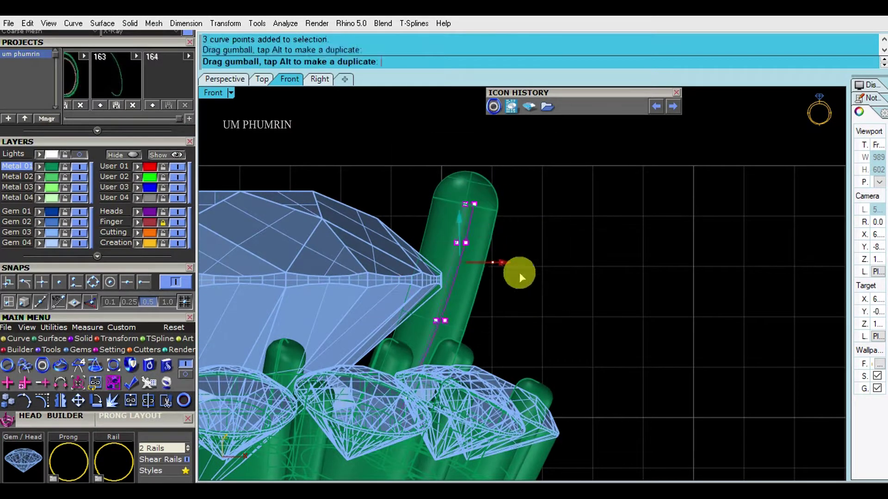
drag(520, 273, 520, 273)
scroll(609, 298, down, 4)
click(608, 298)
Step: Polar-array the bent prong around the origin as four items to hold the centre gem
right_drag(609, 298, 593, 235)
click(233, 82)
scroll(546, 274, up, 4)
right_drag(534, 238, 590, 274)
click(528, 209)
text(A)
key(Return)
text(0)
key(Return)
Step: Select the halo stones, their settings and the support gallery, and lock them
right_drag(625, 271, 586, 221)
scroll(570, 203, up, 4)
click(532, 228)
right_drag(531, 228, 558, 264)
shift+click(539, 260)
key(ctrl+l)
Step: Adjust the centre gem's position between the four prongs in the front view
scroll(538, 231, up, 4)
click(487, 202)
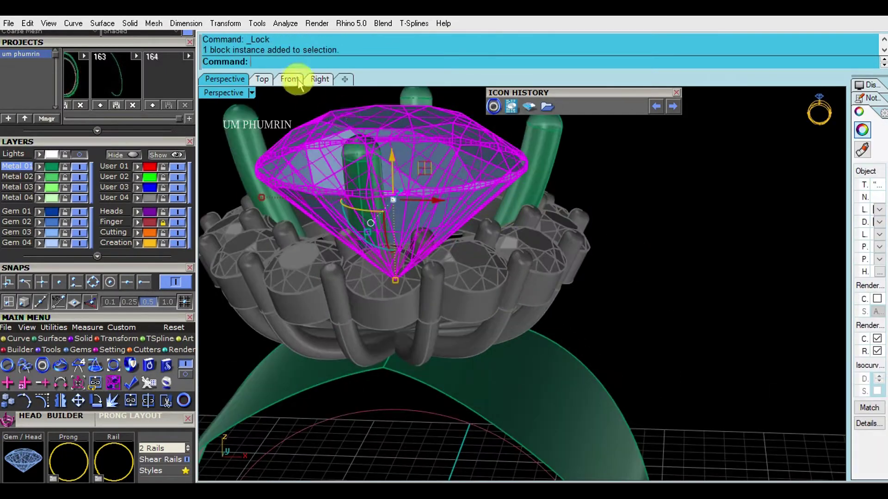
click(298, 81)
scroll(457, 195, down, 3)
right_drag(457, 232, 489, 203)
drag(427, 163, 436, 168)
Step: Lock the centre gem and delete the three arrayed prong copies, keeping the original prong with its curve
click(434, 170)
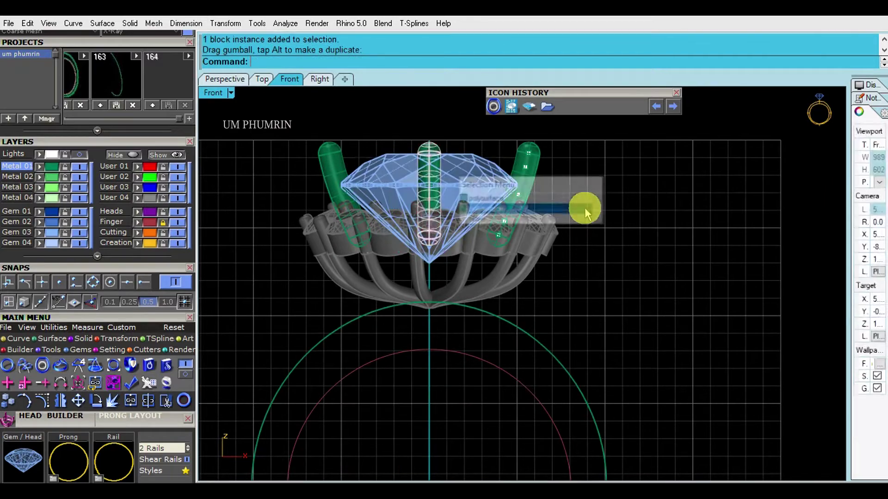
click(584, 209)
scroll(501, 188, down, 1)
scroll(453, 129, down, 3)
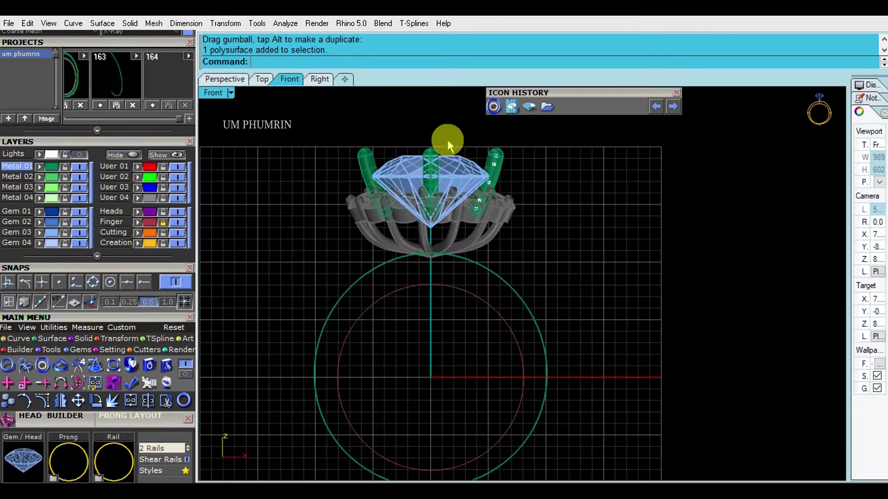
click(460, 165)
key(ctrl+l)
drag(456, 132, 347, 193)
right_drag(560, 200, 564, 226)
text(De)
key(Return)
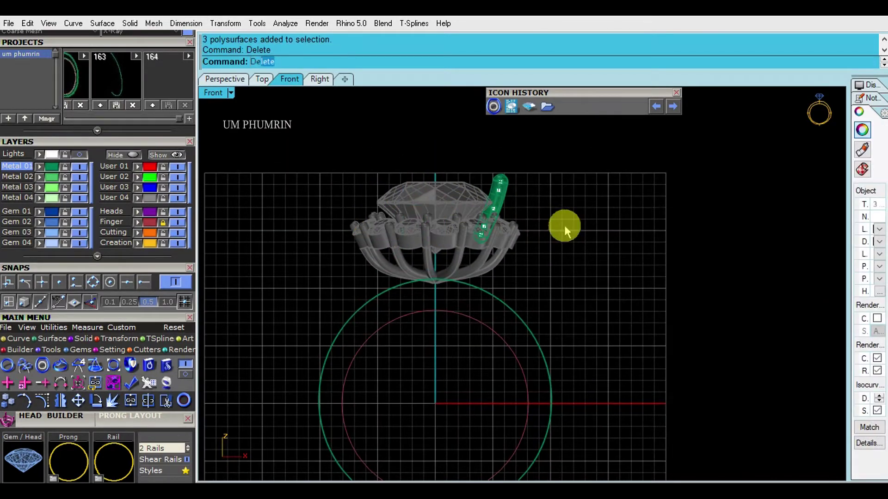
Step: Shift the prong curve's two lowest control points inward, and bring the bottom point back outward between the halo stones
scroll(532, 226, up, 5)
click(511, 258)
double_click(213, 92)
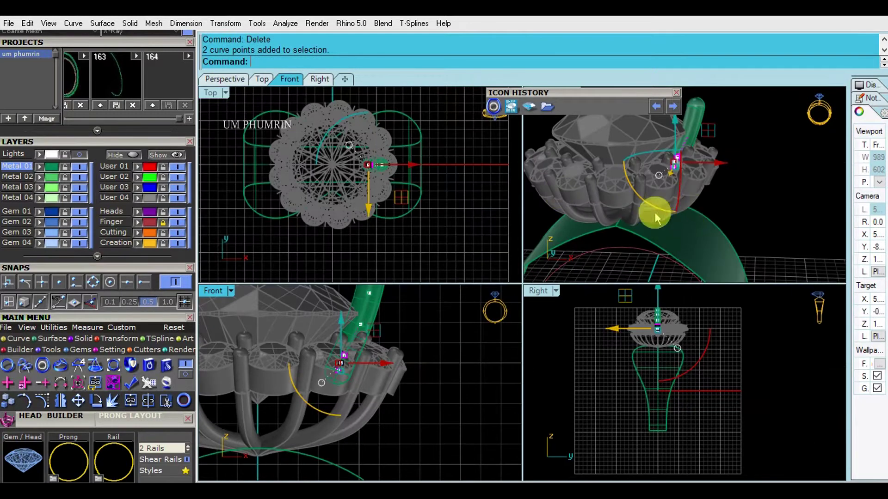
scroll(684, 162, up, 6)
right_drag(690, 157, 656, 187)
drag(379, 365, 370, 365)
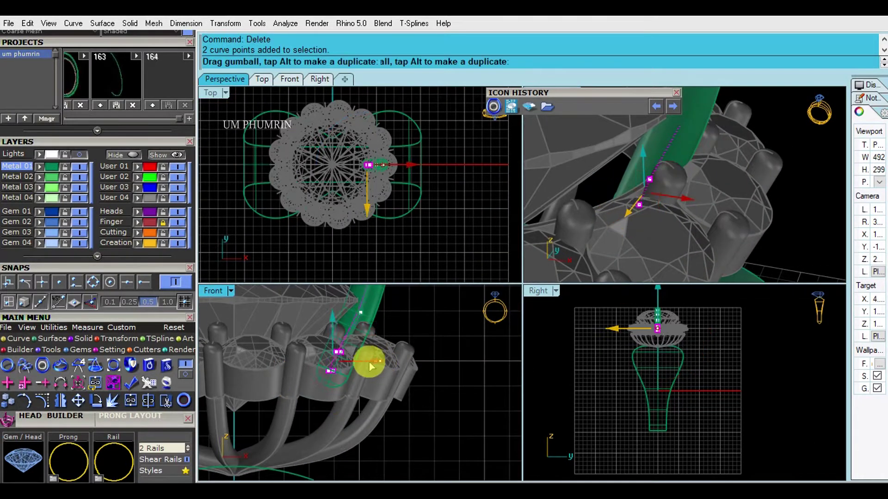
scroll(299, 360, up, 2)
drag(289, 359, 362, 379)
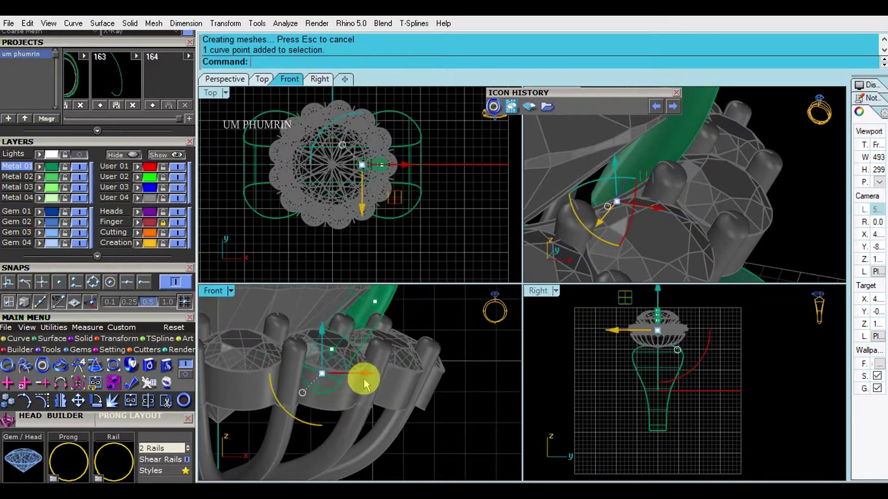
right_drag(708, 227, 700, 201)
scroll(332, 367, up, 2)
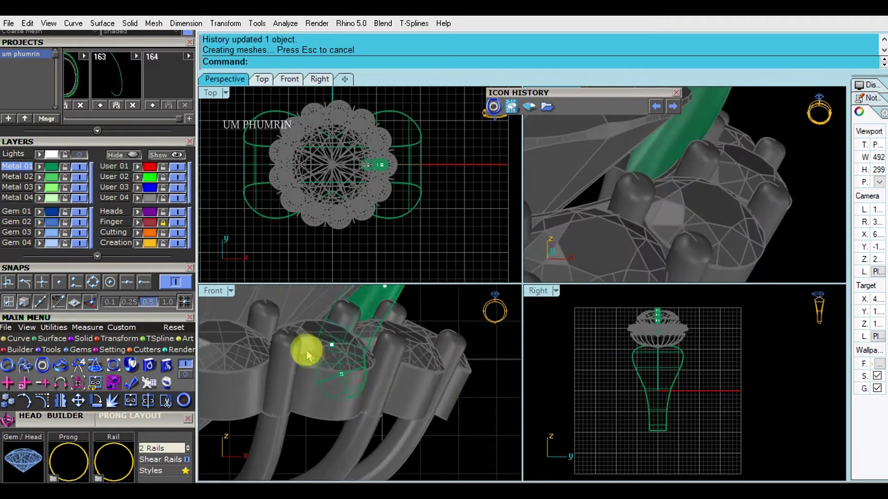
Step: Raise the prong curve's two lowest control points slightly so its base sits higher in the halo
drag(349, 315, 349, 311)
right_drag(680, 234, 688, 212)
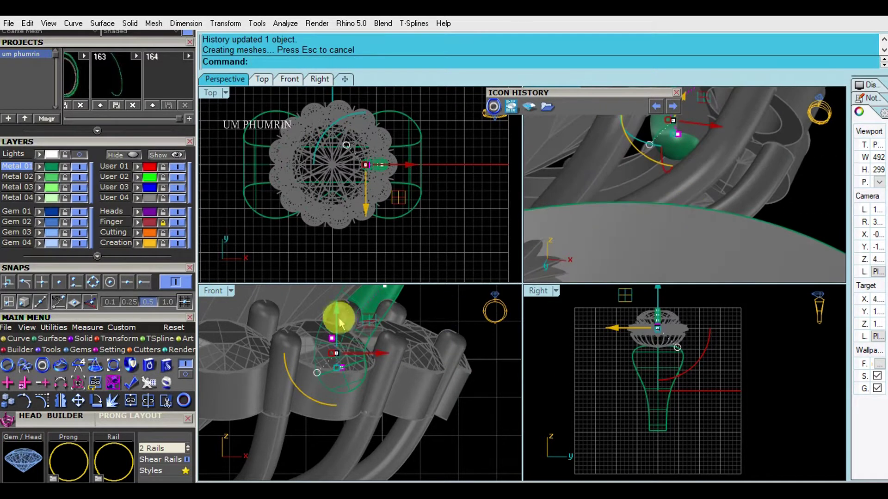
right_drag(664, 142, 692, 174)
mouse_move(397, 326)
right_down()
mouse_move(406, 313)
mouse_move(392, 341)
right_up()
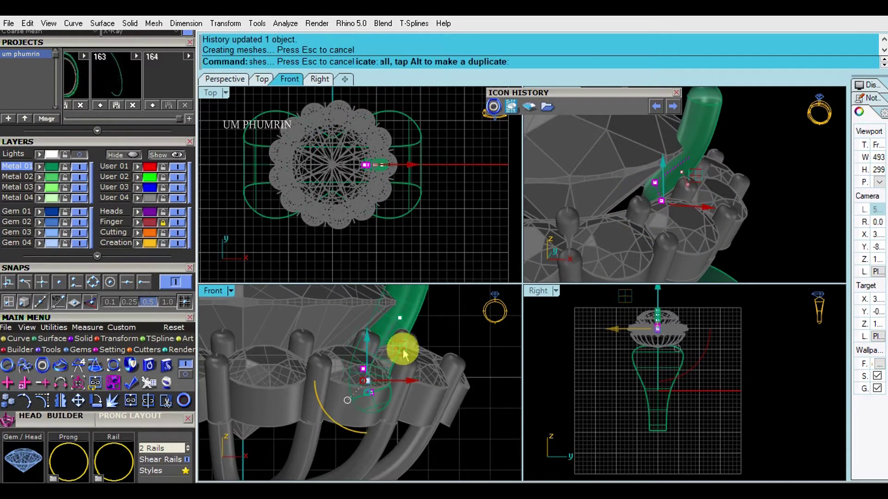
right_drag(702, 202, 578, 241)
right_drag(440, 319, 390, 348)
Step: Shift the control point just above the prong's base outward in the enlarged front view
double_click(220, 292)
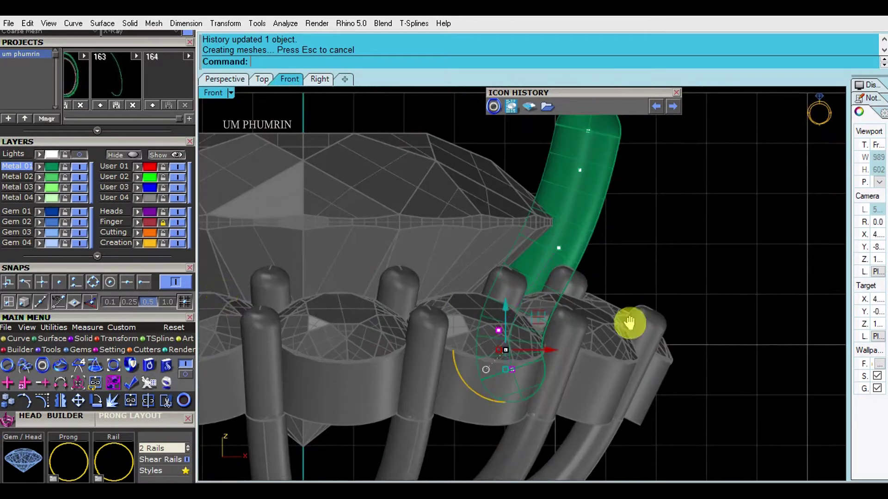
right_drag(653, 283, 623, 349)
click(527, 313)
scroll(568, 321, up, 2)
drag(559, 312, 575, 312)
click(671, 344)
scroll(669, 342, down, 4)
right_drag(666, 340, 650, 361)
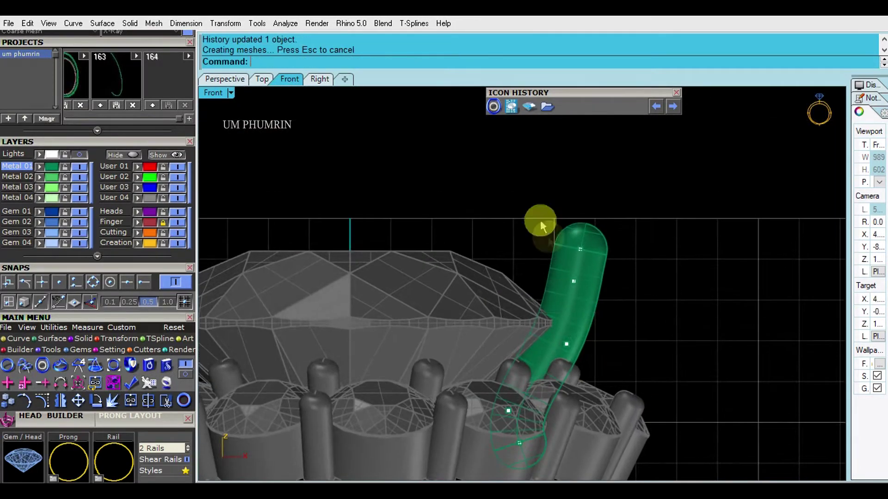
Step: Nudge the prong curve's top control points and the point just above its base to refine the bend
drag(623, 266, 626, 265)
drag(539, 196, 621, 252)
scroll(596, 240, up, 2)
click(689, 304)
scroll(666, 324, down, 2)
right_drag(615, 365, 573, 280)
scroll(512, 353, up, 4)
drag(428, 318, 520, 352)
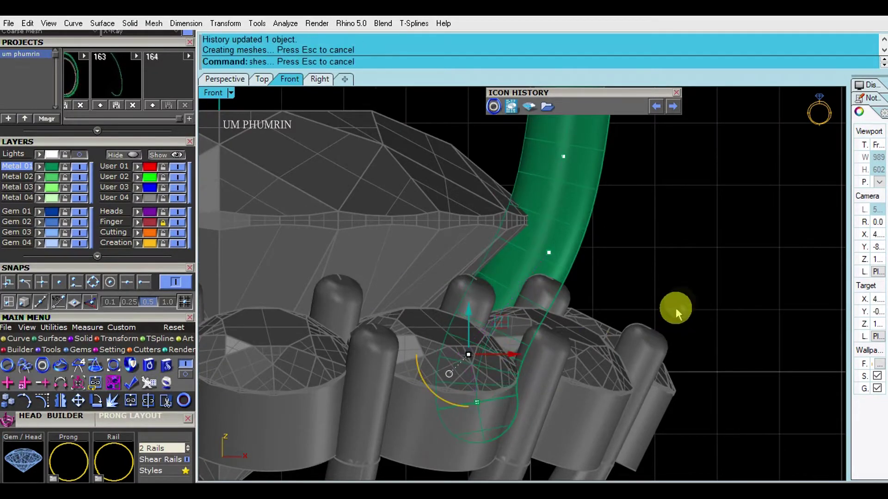
click(673, 311)
scroll(687, 293, down, 4)
Step: Nudge the control point near the prong's tip horizontally to straighten the prong beside the gem
right_drag(687, 292, 603, 241)
scroll(601, 219, up, 6)
click(572, 224)
click(603, 230)
scroll(605, 225, up, 4)
drag(598, 224, 602, 225)
click(677, 278)
scroll(678, 278, down, 4)
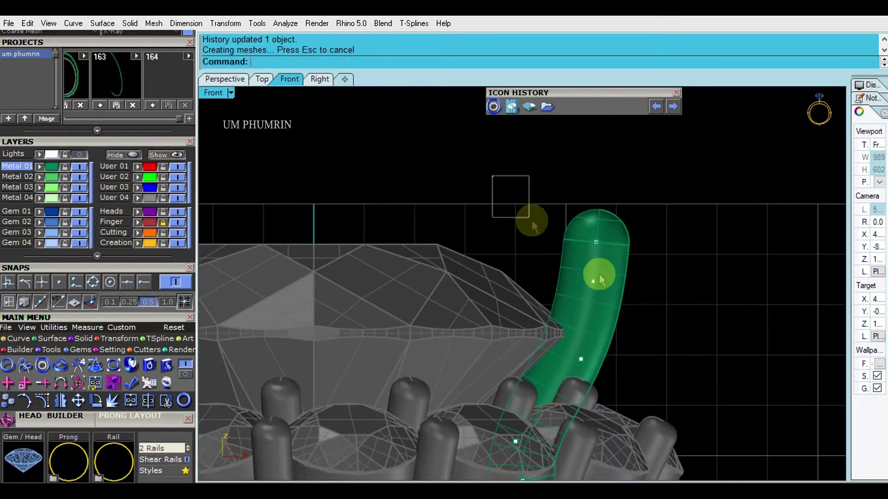
Step: Shift the prong curve's three upper control points slightly inward and lower its tip
scroll(629, 324, up, 4)
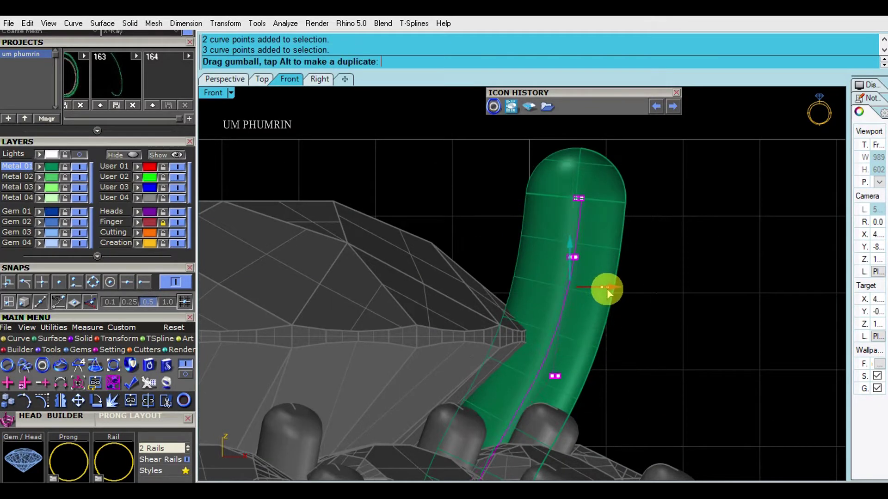
drag(607, 288, 606, 288)
drag(572, 245, 573, 254)
scroll(662, 298, down, 8)
click(744, 341)
scroll(740, 340, down, 4)
right_drag(699, 321, 623, 273)
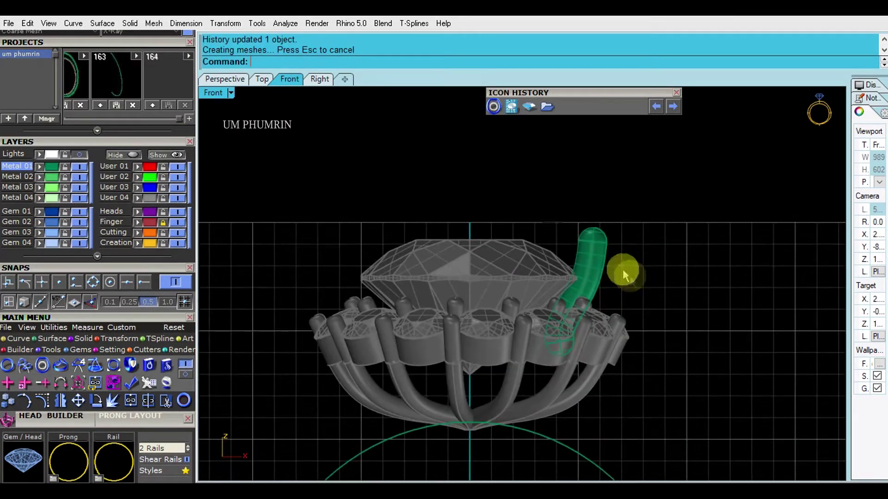
Step: Polar-array the reshaped prong around the origin as four items over 360 degrees
click(234, 79)
scroll(481, 204, down, 3)
right_drag(481, 204, 637, 179)
scroll(561, 262, down, 4)
click(550, 253)
text(a)
key(Return)
key(Return)
Step: Rotate the four prongs and the prong curve around the gem's centre in the top view
drag(640, 217, 359, 137)
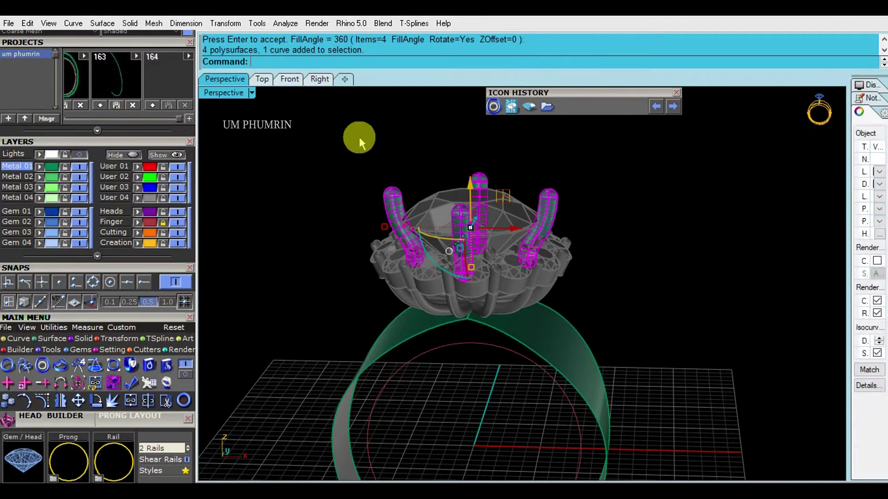
click(269, 77)
drag(384, 244, 390, 246)
click(597, 271)
click(226, 80)
Step: Delete the piped prongs, keeping only the rotated prong curve
scroll(568, 314, down, 6)
right_drag(569, 314, 551, 246)
scroll(551, 246, up, 2)
scroll(550, 245, up, 3)
right_drag(528, 210, 540, 226)
scroll(538, 223, up, 4)
click(543, 187)
shift+click(574, 187)
shift+click(304, 204)
right_drag(444, 222, 587, 287)
key(Delete)
Step: Split the prong curve at a point near its lower end and delete the lower piece
click(514, 239)
right_drag(514, 242, 572, 231)
scroll(534, 270, up, 4)
text(Ss)
key(Return)
click(315, 63)
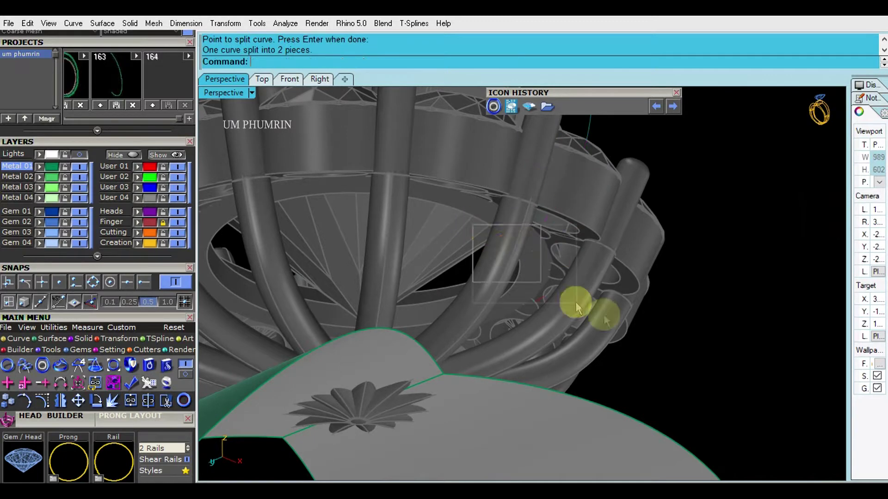
drag(576, 303, 608, 304)
shift+right_drag(608, 304, 584, 264)
text(Sd)
key(Escape)
key(Delete)
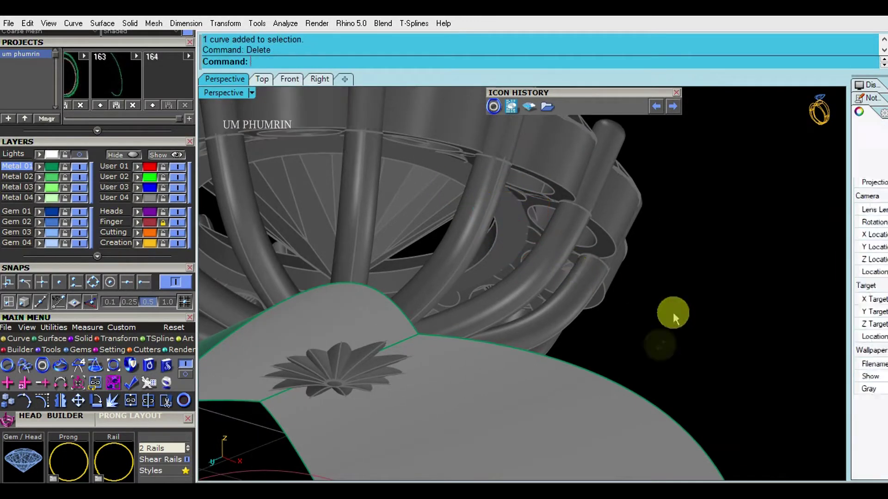
Step: Rebuild the shortened prong curve
scroll(677, 294, down, 4)
right_drag(677, 293, 687, 307)
click(583, 222)
right_drag(583, 231, 591, 295)
shift+right_drag(591, 295, 580, 303)
text(Rb)
key(Return)
key(Return)
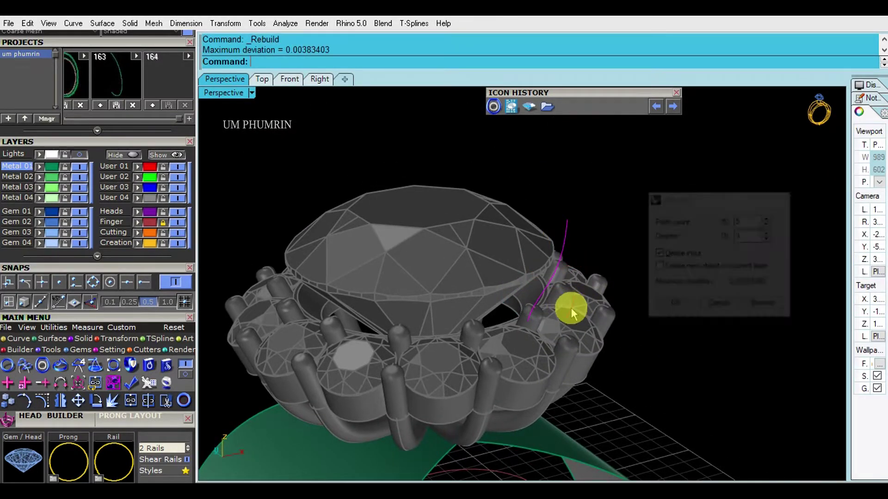
Step: Pipe the rebuilt prong curve with round caps and a diameter of 1.2 at both ends
text(Pipe)
key(Return)
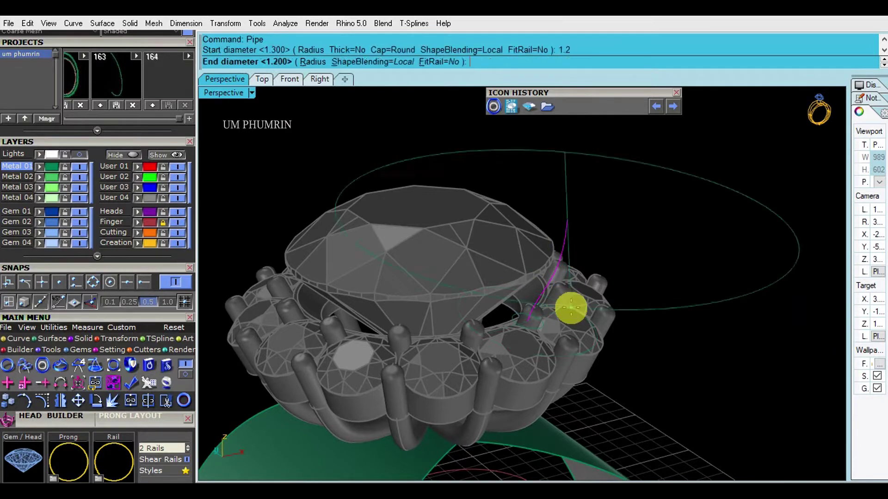
scroll(601, 282, down, 3)
Step: Mirror the new prong across the ring's centre plane, starting the mirror plane at the origin
click(590, 240)
right_drag(590, 241, 592, 279)
scroll(592, 256, down, 3)
text(As)
key(Escape)
text(Mi)
key(Return)
text(0)
key(Return)
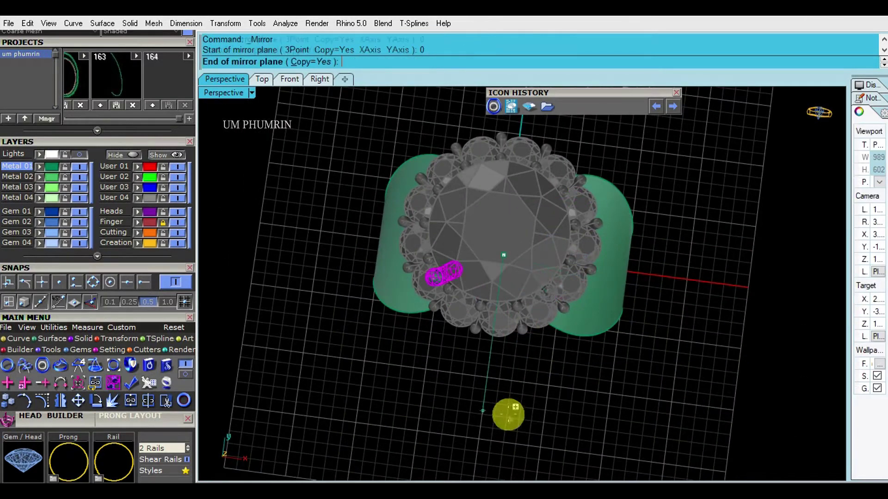
Step: Mirror the pair of prongs through the origin to the opposite side, giving four prongs around the gem
text(Mm)
key(Return)
text(0)
key(Return)
text(0)
right_drag(728, 292, 595, 262)
Step: Unlock all objects and group the four centre prongs without the gem
scroll(612, 228, down, 3)
key(ctrl+alt+l)
scroll(648, 231, down, 4)
right_drag(645, 233, 548, 176)
drag(604, 178, 381, 129)
scroll(495, 174, up, 4)
ctrl+click(496, 174)
right_drag(498, 176, 532, 215)
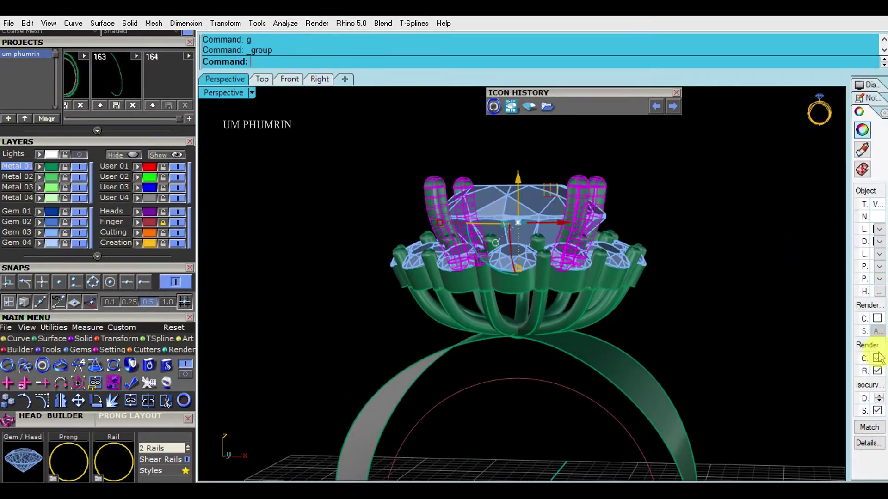
click(775, 312)
scroll(559, 194, down, 5)
Step: Save the ring file and set the front view's display mode to Shaded
click(288, 83)
scroll(510, 212, down, 8)
right_drag(511, 214, 480, 174)
key(ctrl+s)
click(219, 96)
click(267, 52)
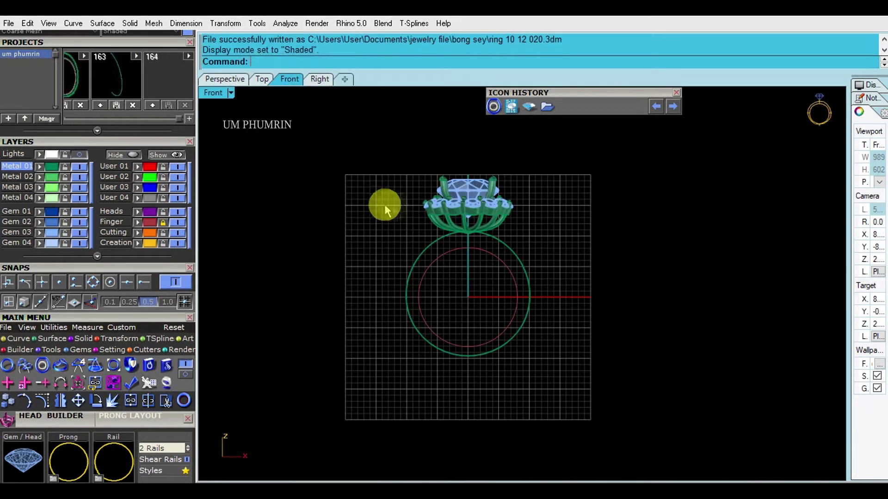
Step: Extract an isocurve across the upper shank just below the halo and start placing gems along it
scroll(318, 196, up, 2)
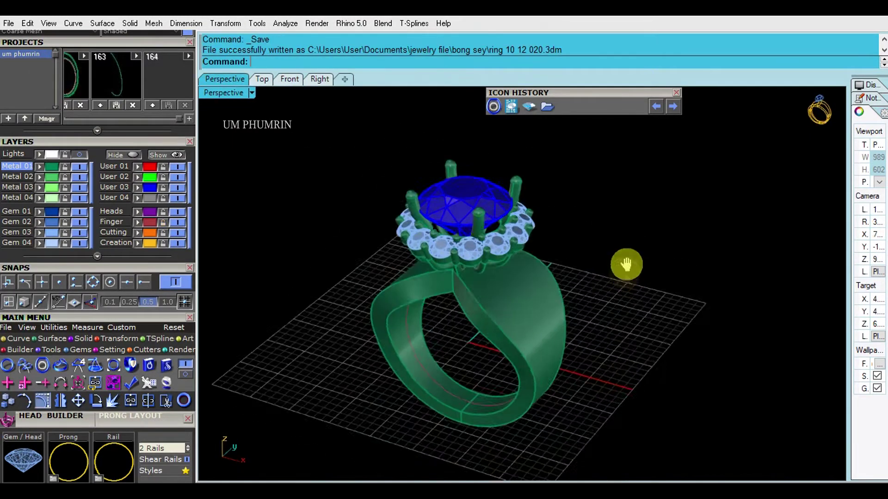
right_drag(626, 263, 556, 255)
text(E)
scroll(546, 239, up, 2)
click(545, 232)
right_click(545, 234)
text(Gg)
key(Return)
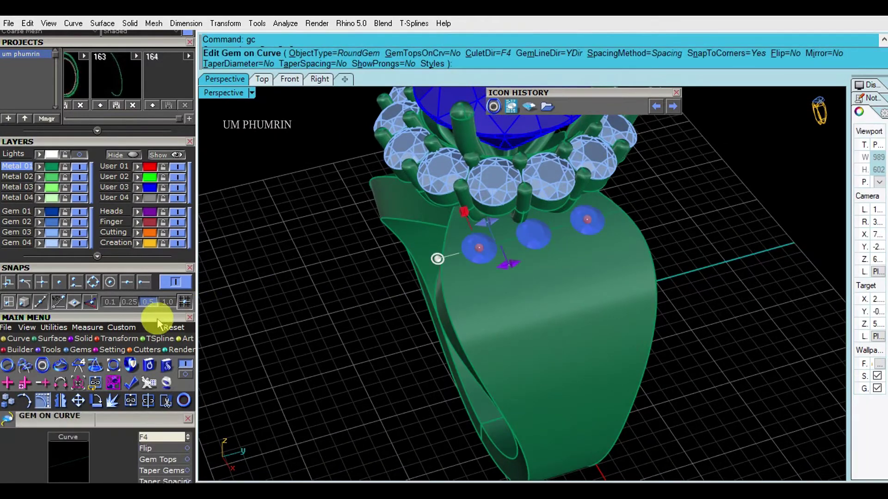
Step: Place a row of 2.1 mm round gems along the isocurve, oriented to the shank surface with fixed 0.11 mm spacing
scroll(164, 134, down, 4)
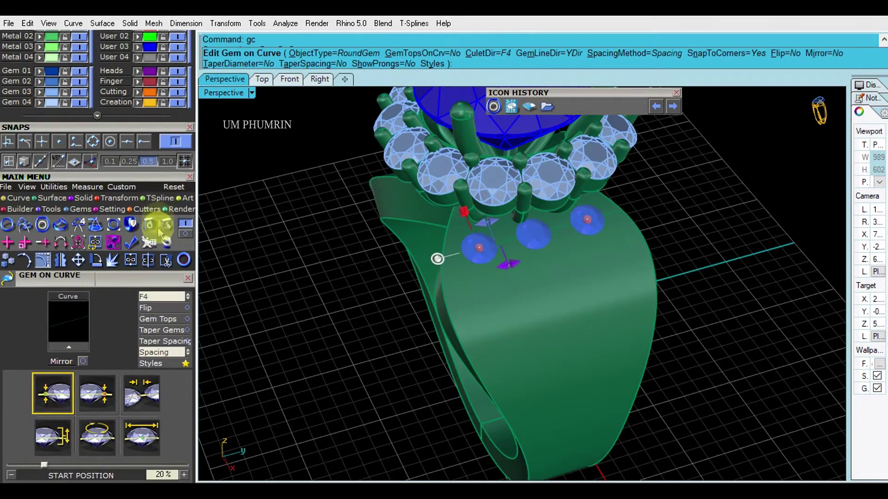
scroll(159, 237, down, 1)
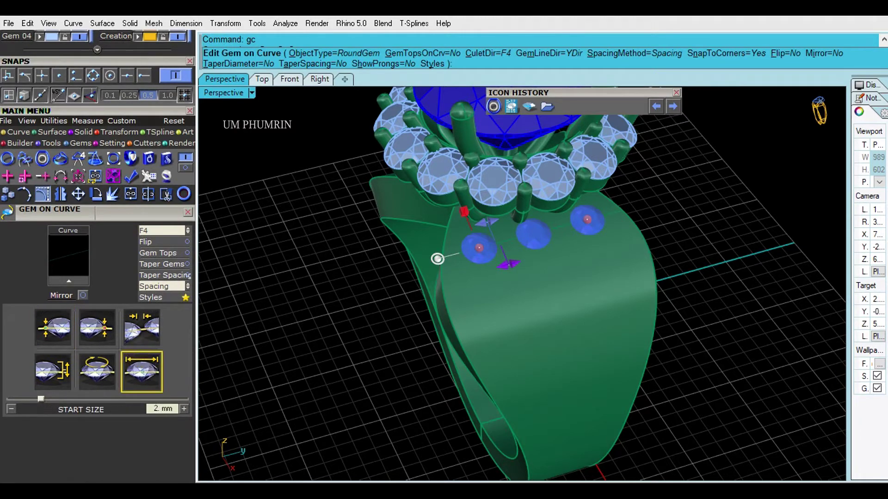
click(163, 231)
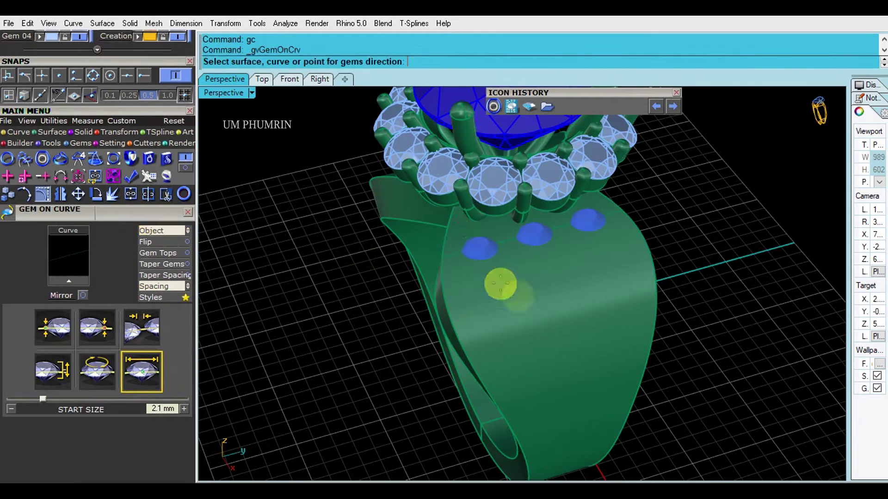
click(529, 302)
click(166, 286)
right_drag(552, 288, 552, 249)
scroll(552, 248, up, 4)
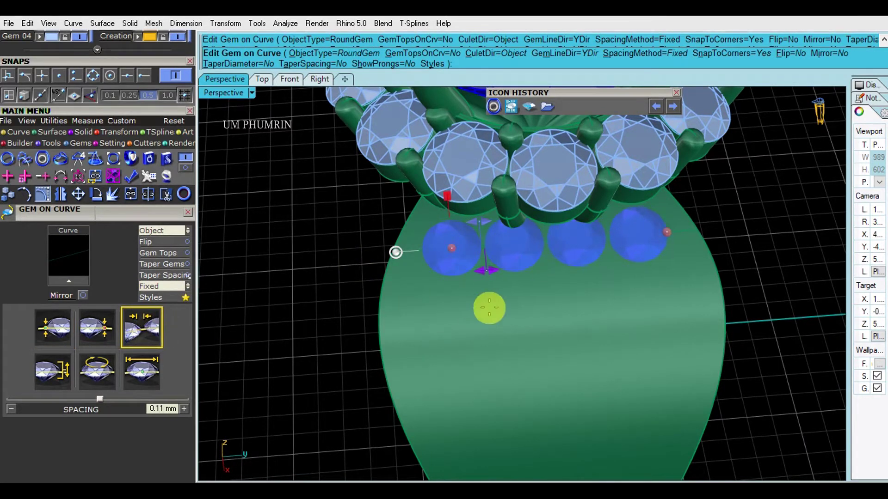
right_click(564, 329)
Step: Extract a lengthwise isocurve along the middle of the shank's outer surface on the User 02 layer
scroll(565, 328, down, 2)
right_drag(565, 329, 529, 353)
text(EI)
key(Return)
click(517, 383)
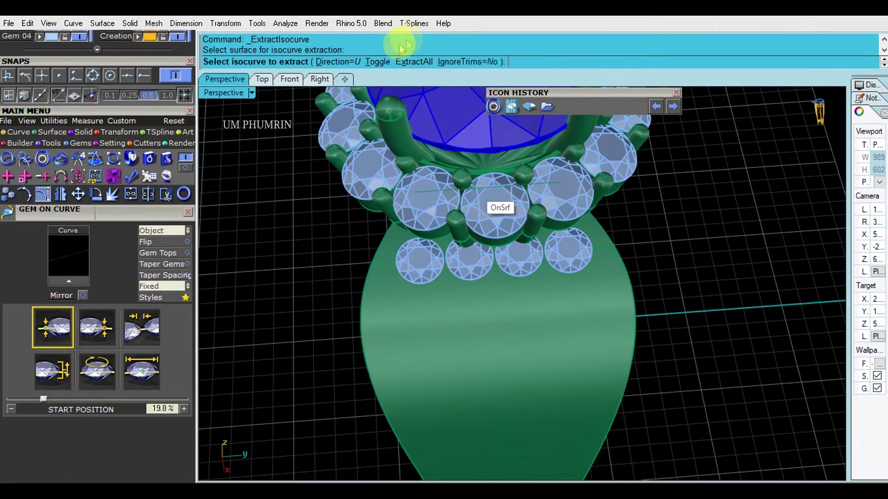
drag(126, 58, 207, 211)
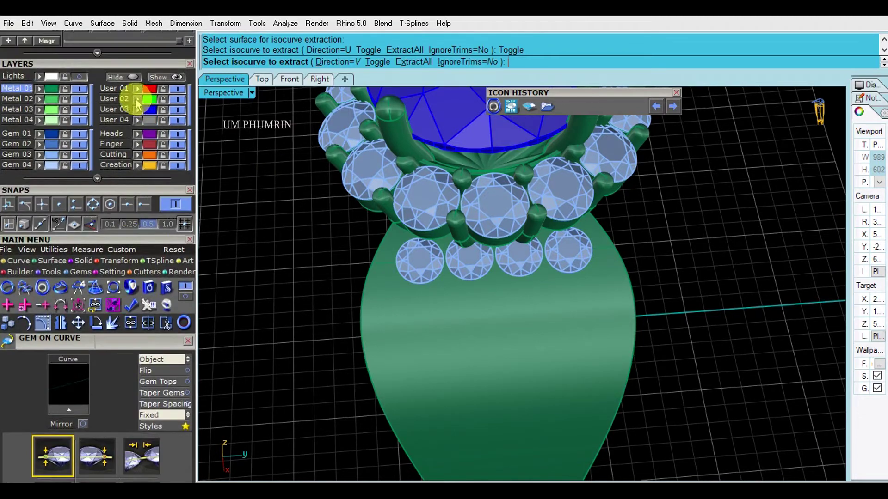
scroll(511, 307, down, 4)
right_drag(459, 335, 500, 333)
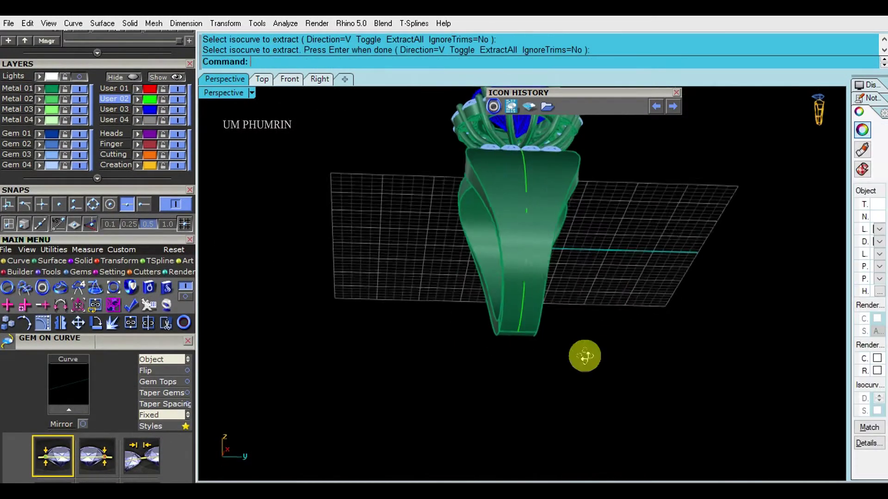
Step: Select the row of gems on the shank and shift it onto the ring's centre line in the top view
scroll(531, 224, up, 10)
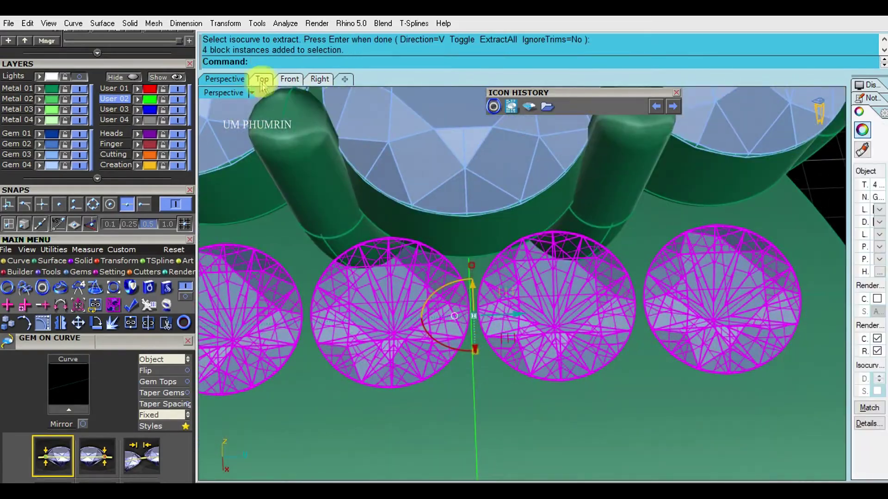
click(262, 79)
scroll(509, 226, up, 6)
drag(474, 217, 483, 224)
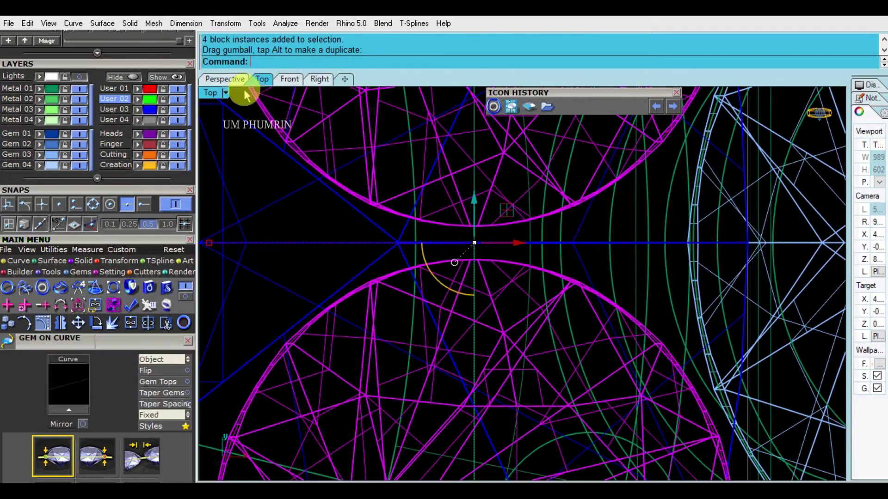
Step: Delete the row of four gems from the upper shank
click(233, 80)
scroll(553, 249, down, 5)
click(639, 242)
right_drag(640, 241, 499, 284)
scroll(499, 284, up, 5)
click(440, 278)
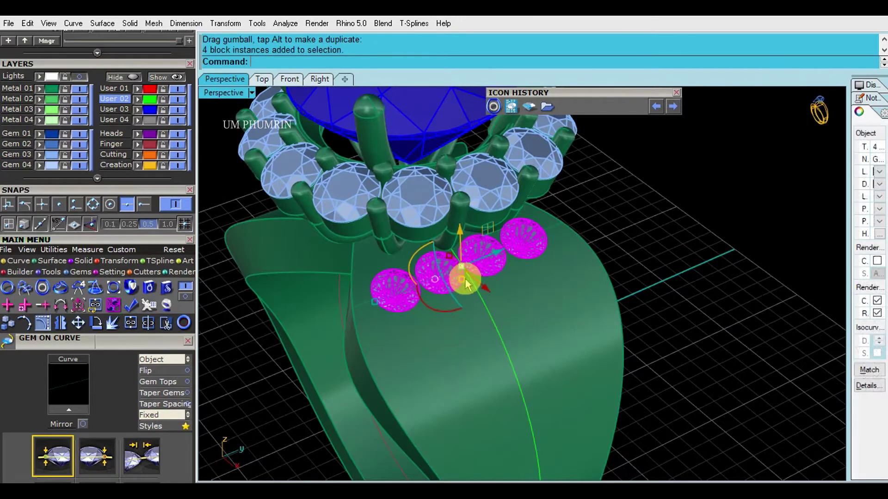
text(d)
key(space)
Step: Extract a new crosswise isocurve on the shank just below the halo and remove the earlier crosswise curve
scroll(459, 278, up, 2)
text(exi)
key(space)
click(461, 276)
scroll(461, 261, up, 4)
click(377, 63)
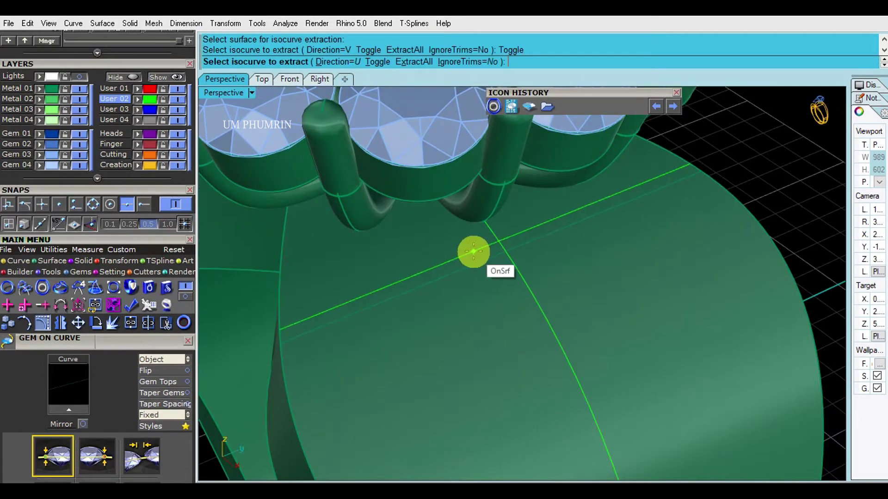
click(466, 268)
shift+right_drag(484, 269, 499, 245)
text(d)
key(space)
Step: Run Gem on Curve on the new crosswise isocurve and orient the gems to the shank surface
click(479, 231)
text(gc)
key(space)
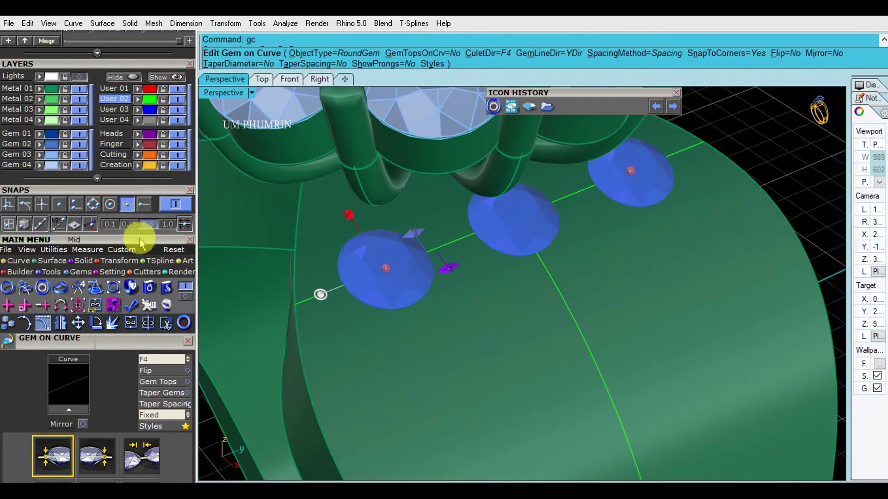
scroll(165, 156, down, 3)
click(166, 250)
click(484, 321)
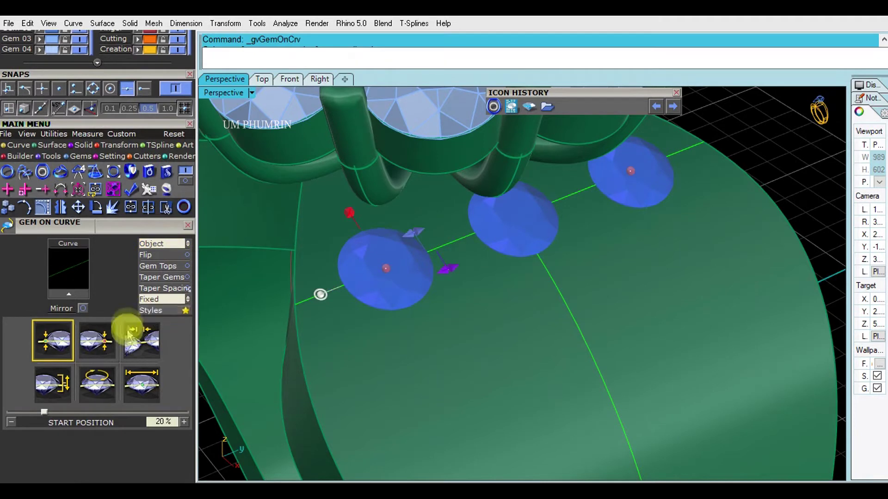
Step: Place 2.1 mm gems along the curve with fixed 0.11 mm spacing and a start position of 18.5%
click(143, 345)
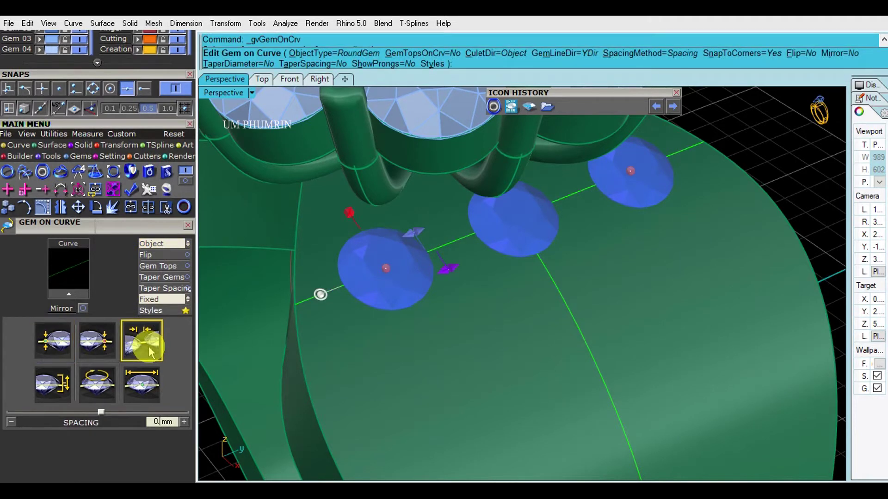
text(.11)
key(Return)
click(147, 379)
key(Return)
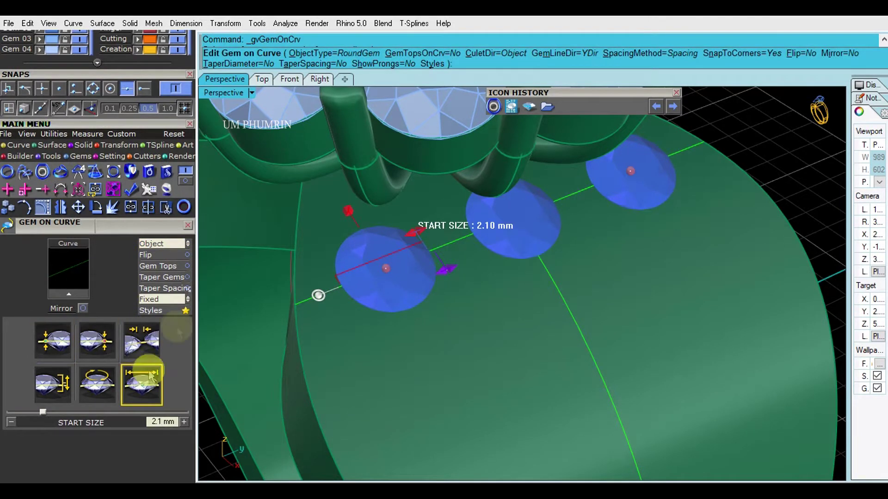
click(162, 299)
right_drag(459, 237, 562, 209)
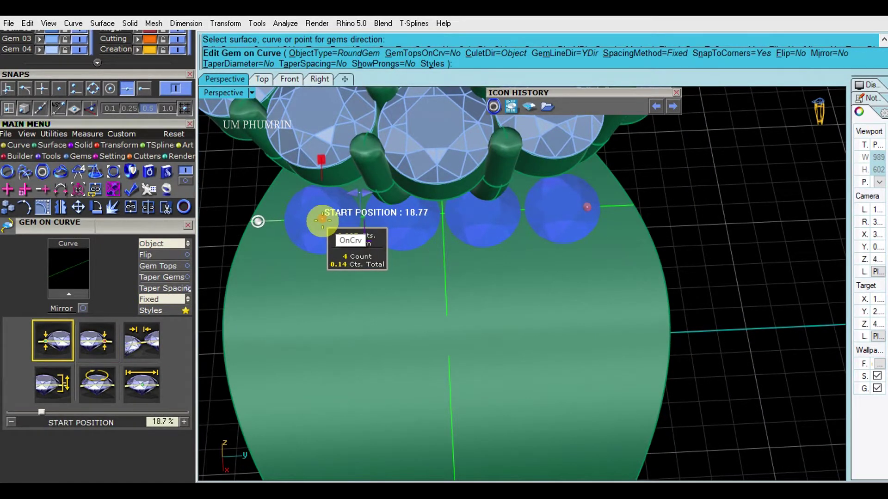
drag(322, 221, 321, 221)
right_click(321, 221)
Step: Centre the new gem row on the ring's centre line using the top view
click(264, 79)
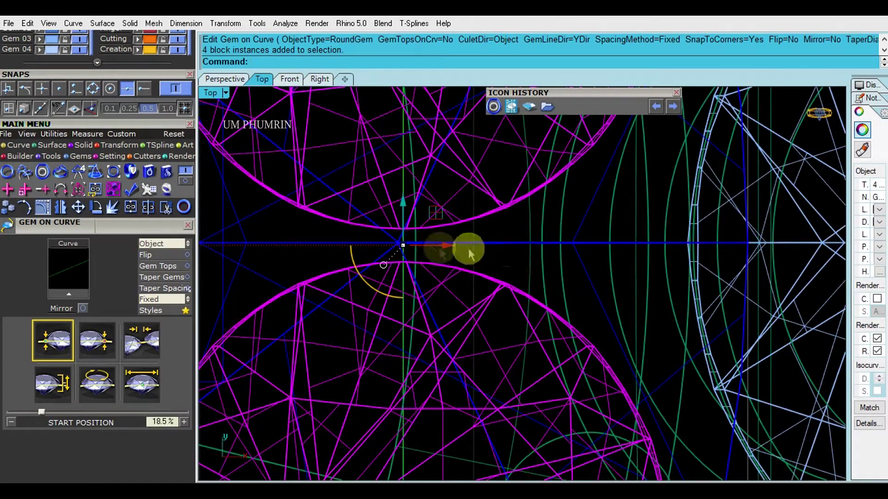
scroll(416, 241, up, 7)
drag(387, 224, 404, 221)
click(232, 79)
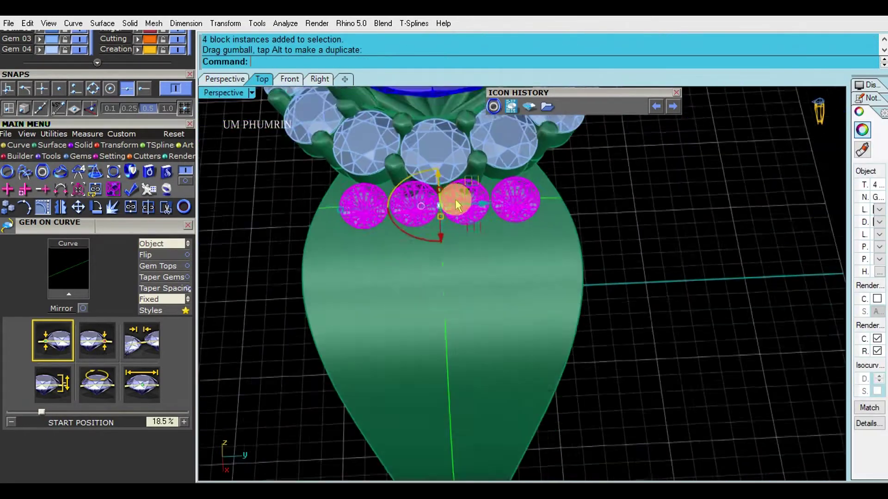
scroll(456, 200, down, 7)
click(581, 234)
Step: Offset the gem row's crosswise curve by 1.05 mm on the shank surface
scroll(581, 234, up, 5)
right_drag(537, 236, 571, 192)
scroll(539, 220, up, 4)
scroll(581, 194, up, 3)
click(581, 190)
text(Of)
key(Return)
text(1.05)
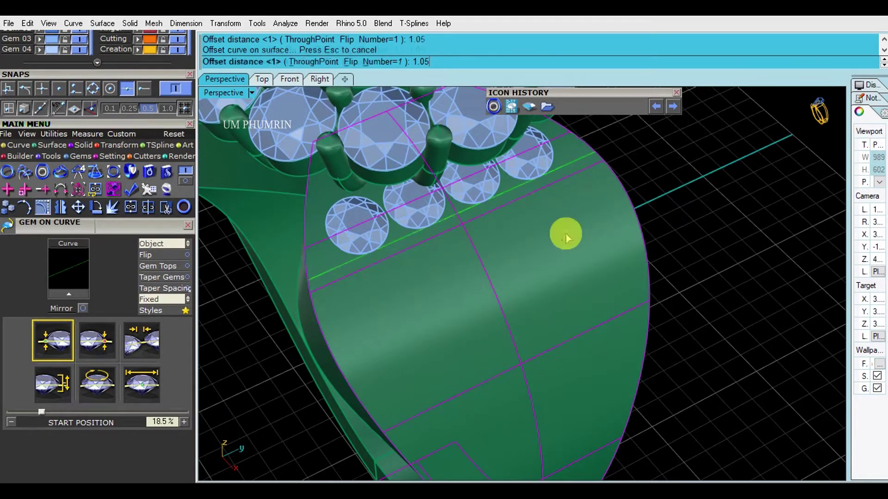
click(691, 263)
Step: Delete the offset curve beside the gem row
right_drag(692, 263, 578, 212)
scroll(578, 211, up, 4)
click(514, 192)
scroll(633, 240, down, 4)
text(De)
key(Return)
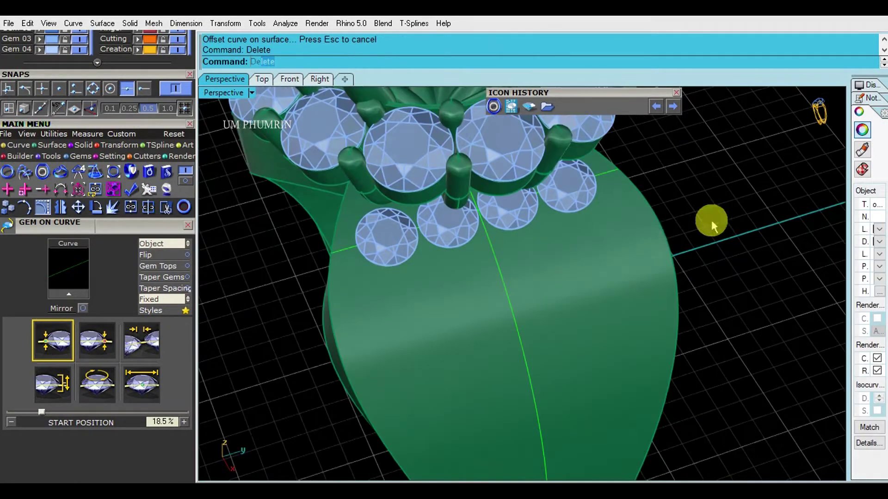
right_drag(711, 225, 666, 195)
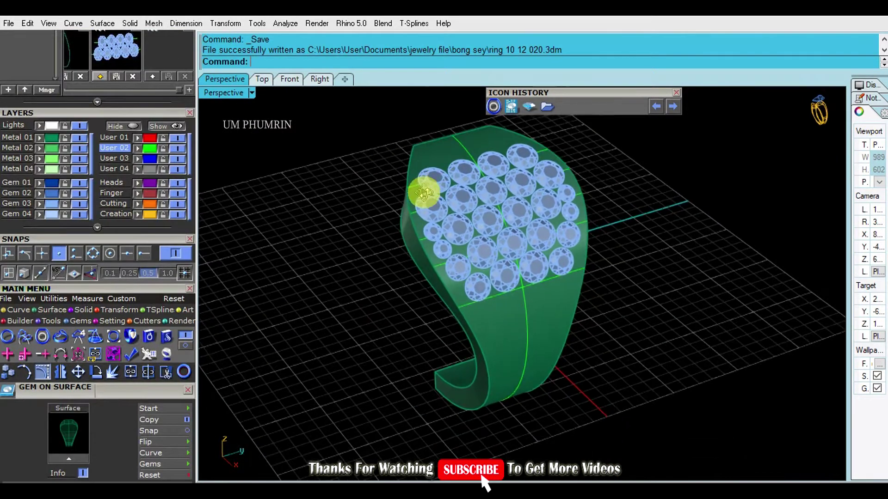
Step: Duplicate the outer side edge of the half shank as a curve
text(D1)
key(Return)
right_drag(424, 193, 459, 242)
key(Return)
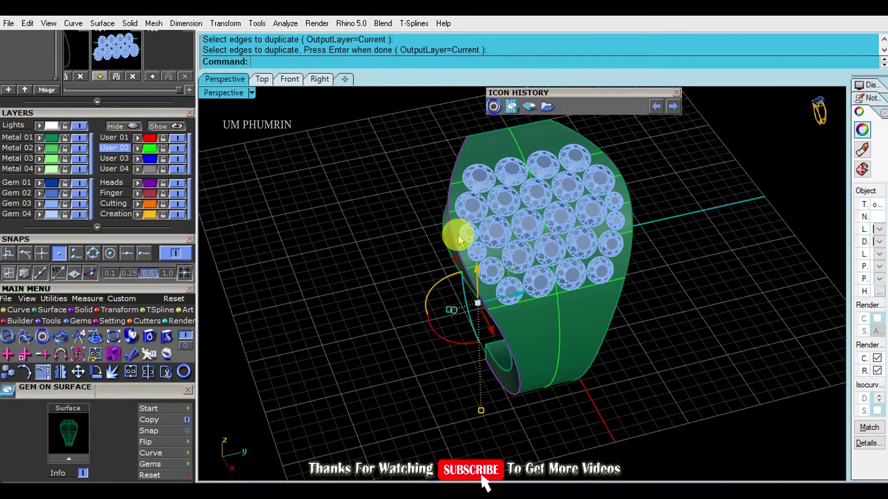
Step: Offset the duplicated edge curve 0.3 mm inward on the shank's outer surface
text(O2)
key(Return)
click(482, 139)
scroll(476, 189, up, 5)
text(.3)
key(Return)
right_drag(476, 218, 491, 193)
key(Escape)
Step: Offset the new inner side curve once more on the shank's outer surface
right_drag(426, 216, 462, 224)
click(440, 233)
right_click(441, 233)
text(O2)
key(Return)
click(457, 162)
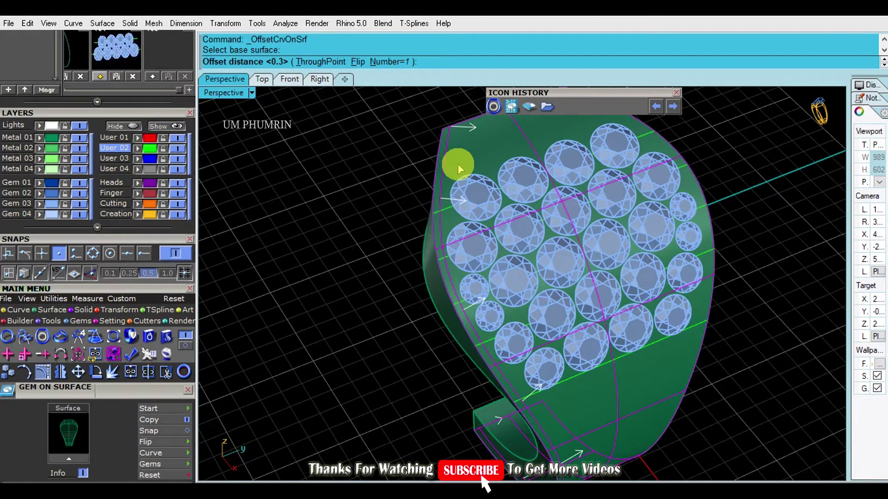
Step: Mirror the two offset side curves to the shank's opposite side, starting the mirror plane at the origin
right_drag(491, 195, 440, 192)
click(448, 178)
click(463, 199)
text(Mm)
key(Return)
text(0)
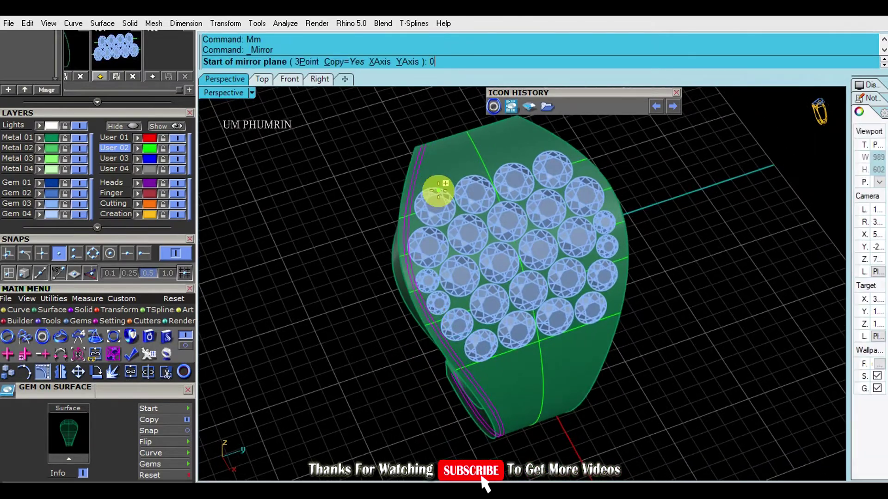
click(614, 444)
Step: Remove the crosswise curve under the lowest gem row and start extracting a replacement isocurve from the shank surface
scroll(691, 446, down, 3)
right_drag(691, 446, 692, 422)
key(ctrl+a)
scroll(576, 299, up, 5)
right_drag(576, 299, 521, 229)
scroll(521, 230, up, 4)
click(532, 262)
text(E)
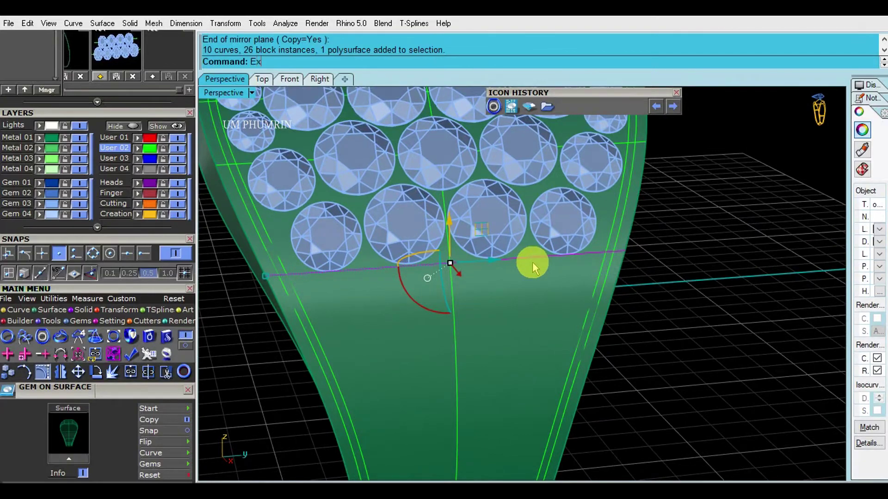
key(Return)
shift+right_drag(530, 280, 539, 262)
text(Ext)
key(Return)
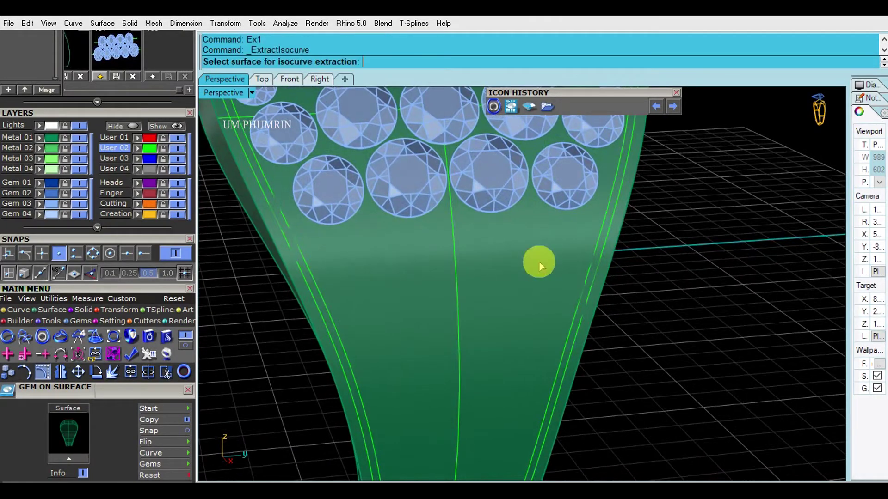
click(539, 261)
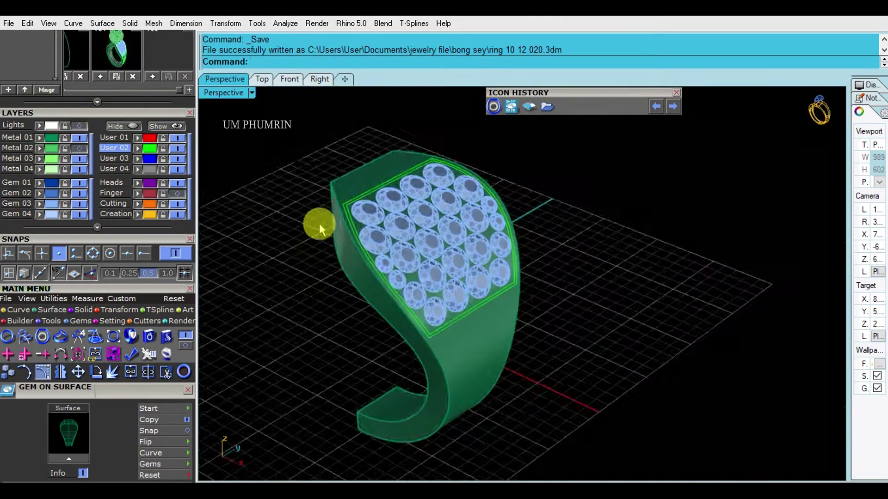
Step: Extract the shank's outer surface from the polysurface with Copy set to No
scroll(317, 222, up, 2)
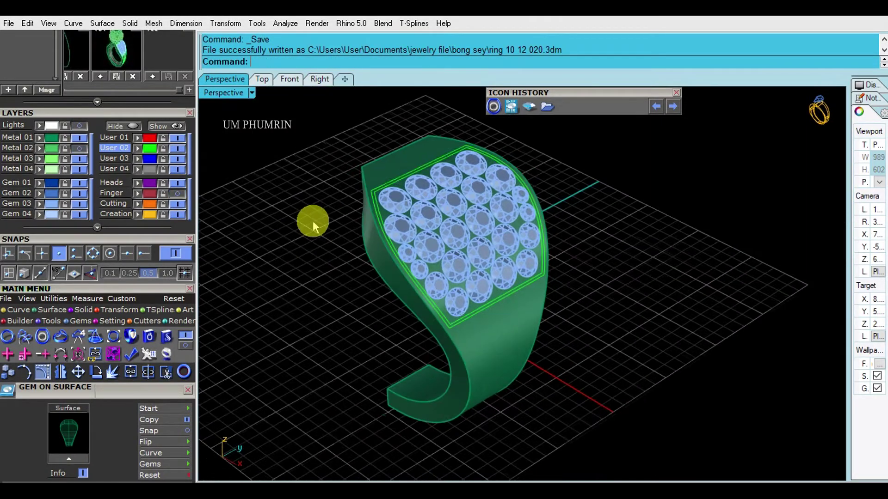
text(ee)
key(Return)
scroll(403, 167, up, 3)
click(414, 191)
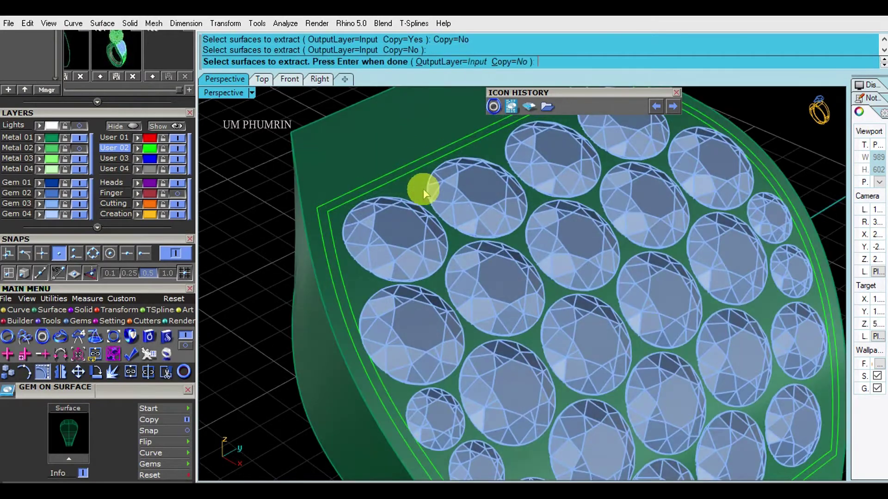
key(Return)
Step: Split the extracted surface with the two closed outlines around the gems and delete the narrow strip between them
text(Sp)
key(Return)
click(320, 225)
scroll(324, 222, up, 2)
click(324, 222)
text(D)
key(Return)
click(331, 221)
scroll(331, 221, down, 4)
Step: Delete both closed outline curves around the gems and join the remaining shank surfaces
shift+right_drag(331, 221, 329, 199)
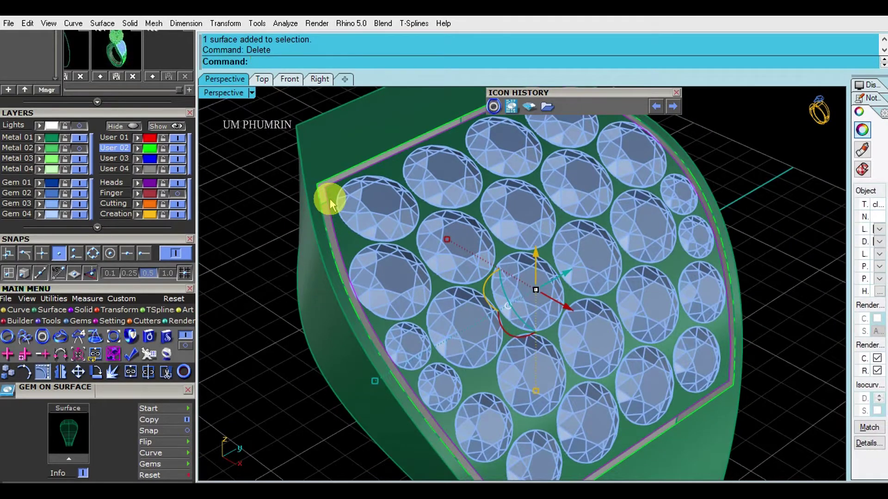
text(De)
key(Return)
click(320, 206)
text(De)
key(Return)
scroll(595, 245, down, 5)
key(ctrl+a)
key(ctrl+j)
click(586, 284)
Step: Select all the gems on the shank and group them
click(52, 202)
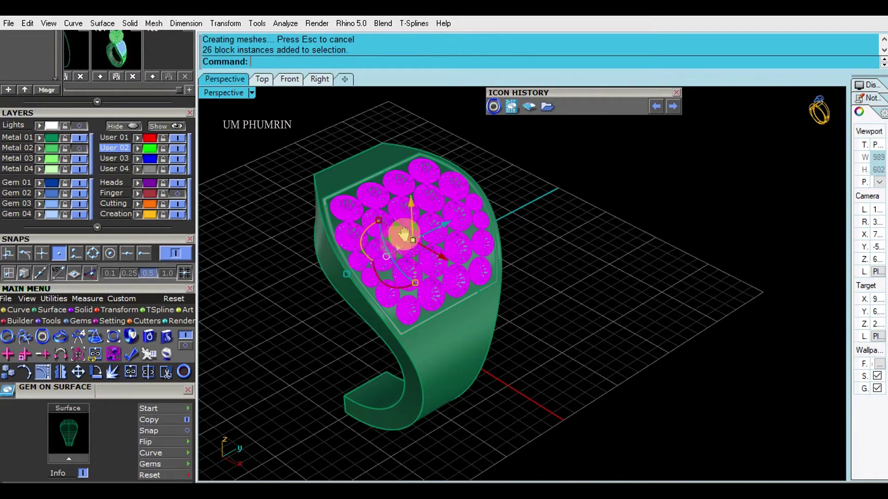
shift+right_drag(390, 242, 418, 222)
text(g)
key(Return)
scroll(423, 240, up, 2)
Step: Display the Front view in wireframe and try aligning the gumball of the gems and their supporting surface to the shank's slope
shift+click(423, 240)
click(286, 81)
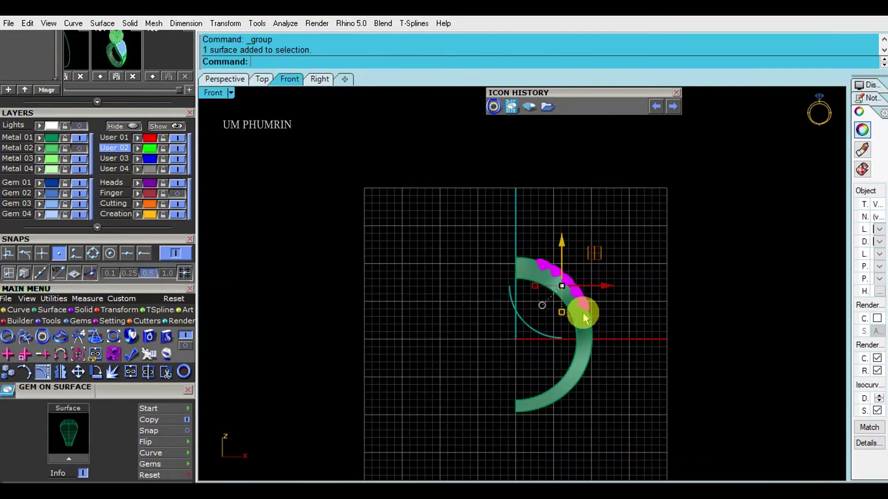
scroll(582, 309, up, 7)
click(231, 93)
click(276, 40)
scroll(520, 273, up, 5)
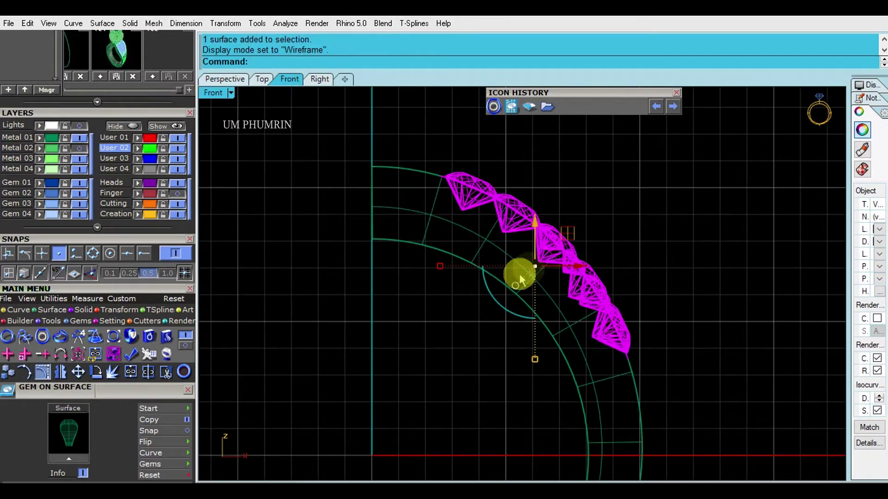
ctrl+drag(536, 321, 537, 321)
scroll(513, 278, down, 4)
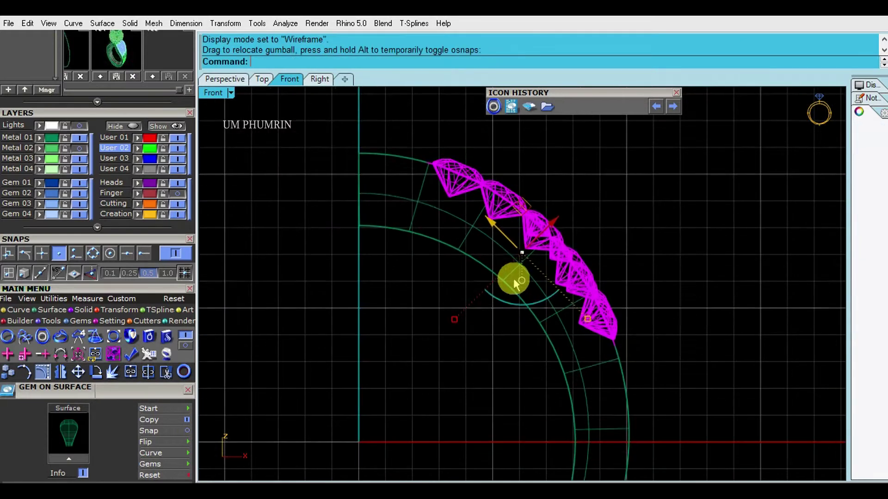
scroll(513, 272, up, 4)
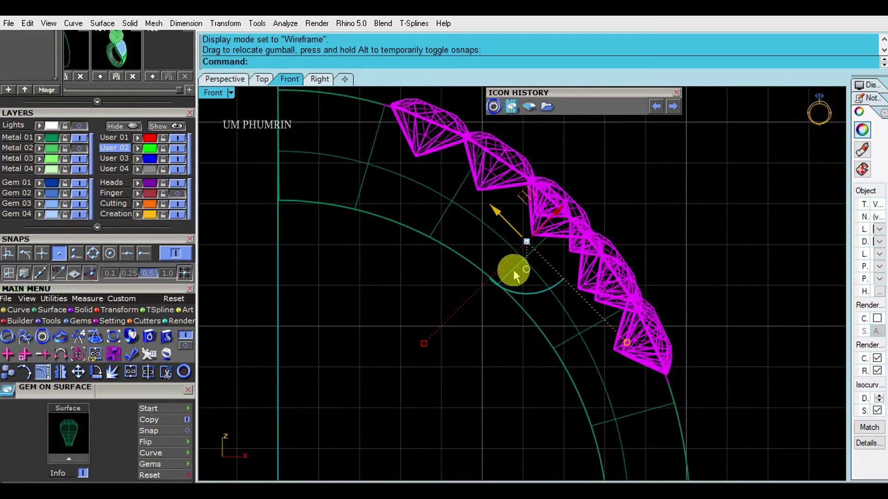
click(670, 270)
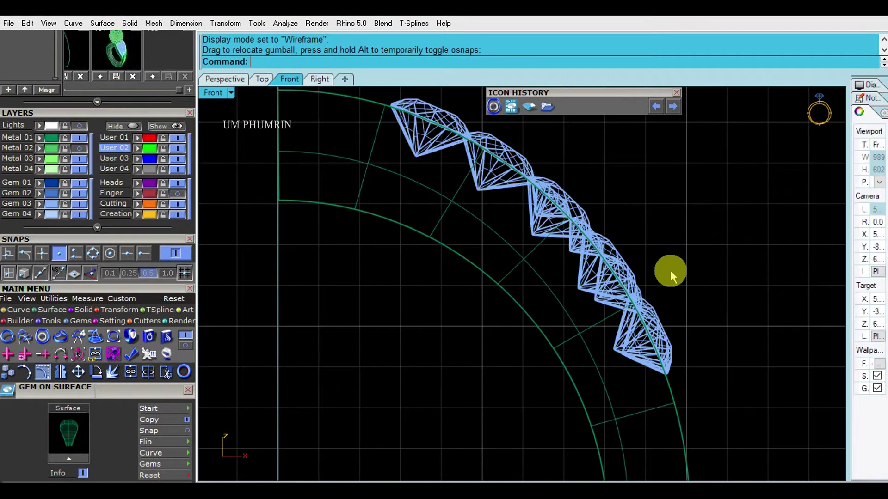
Step: Draw a reference line between the two ends of the gem field and align the gumball of the gems and their surface to it
click(390, 107)
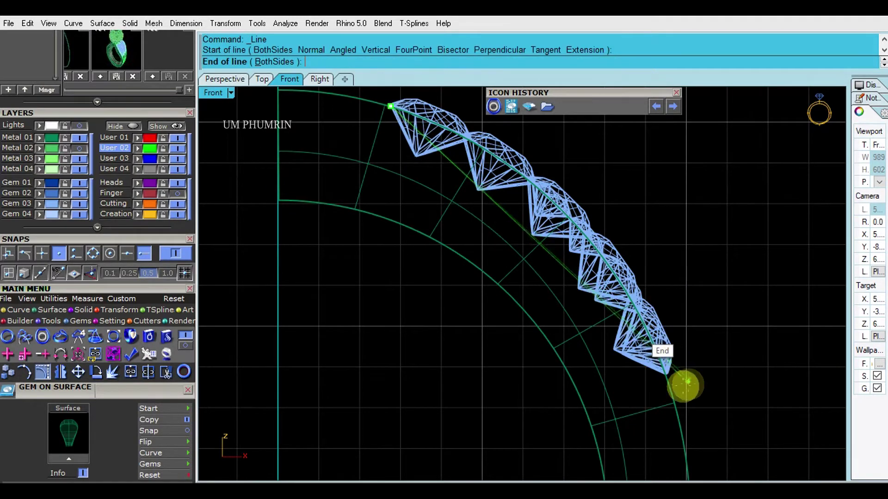
click(557, 237)
scroll(551, 232, down, 4)
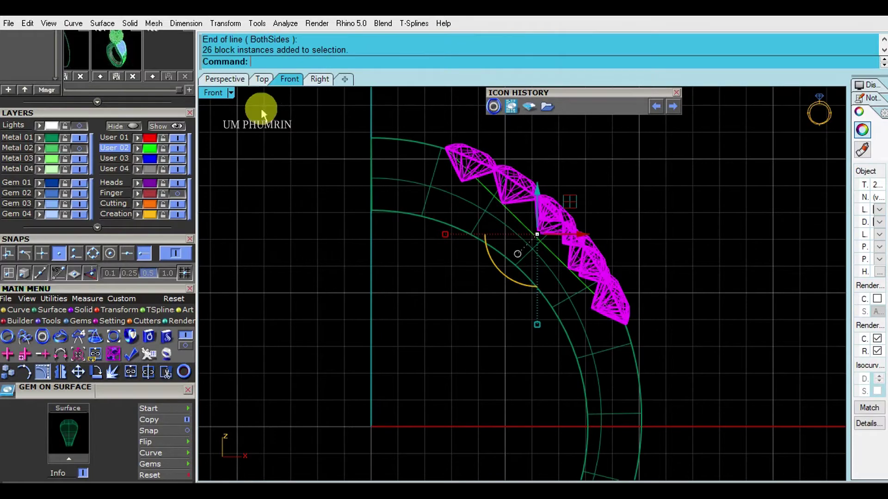
click(227, 80)
scroll(513, 207, down, 2)
shift+click(441, 191)
click(290, 79)
scroll(537, 243, up, 5)
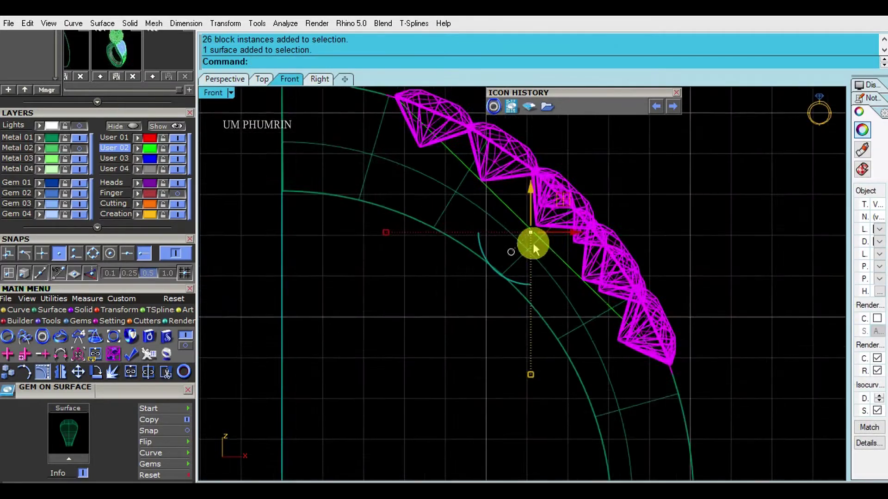
ctrl+drag(539, 276, 541, 277)
scroll(542, 225, up, 6)
ctrl+drag(549, 203, 537, 211)
scroll(535, 218, up, 4)
scroll(527, 227, down, 5)
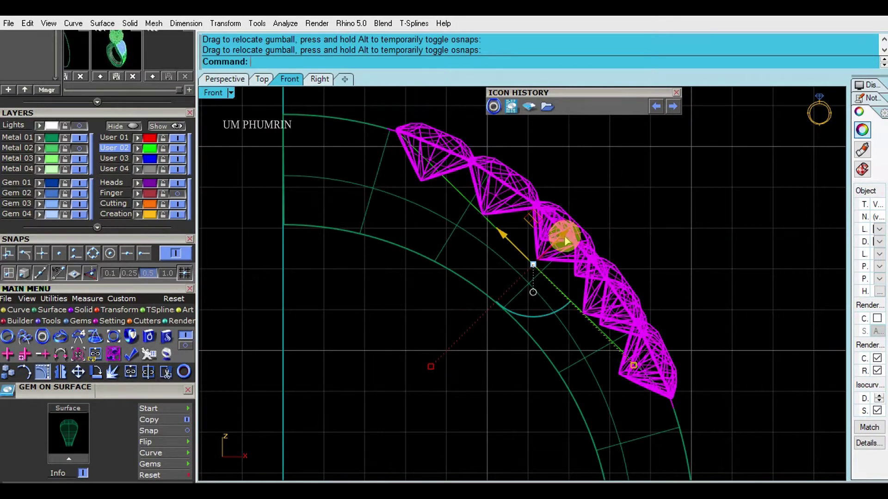
Step: Delete the reference line beneath the gems and lock the Gem 03 layer
key(ctrl+z)
click(238, 79)
click(567, 217)
right_drag(553, 240, 383, 278)
click(79, 203)
right_drag(501, 229, 415, 171)
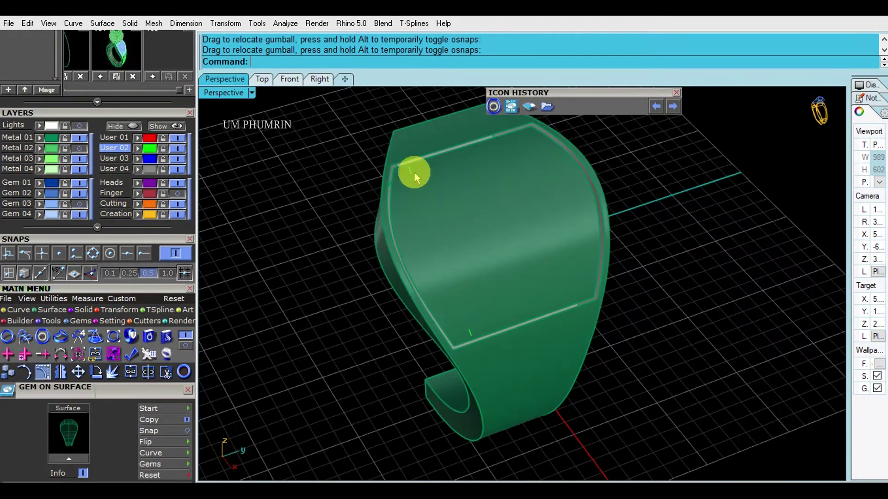
click(411, 169)
key(Delete)
click(65, 205)
Step: Extract a U-direction isocurve from the gem surface, close to its upper edge nearest the halo
scroll(457, 176, up, 6)
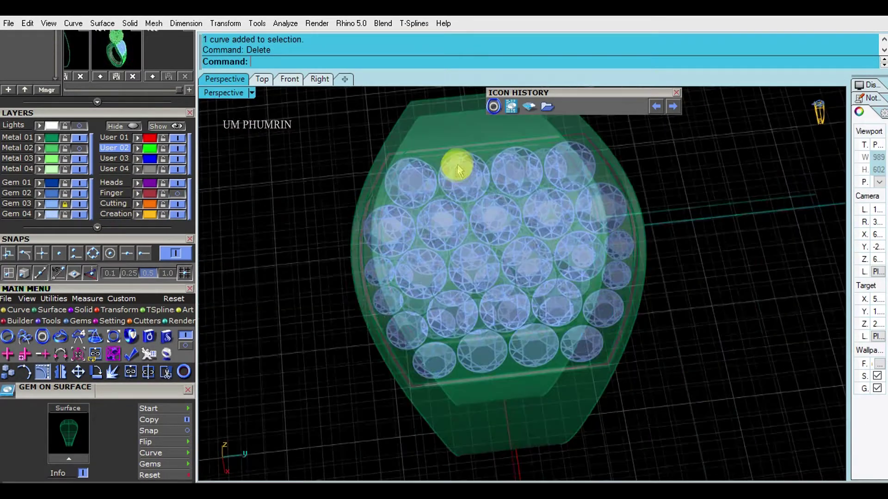
scroll(465, 218, down, 3)
text(ExtractIsocurve)
key(Return)
scroll(419, 190, up, 5)
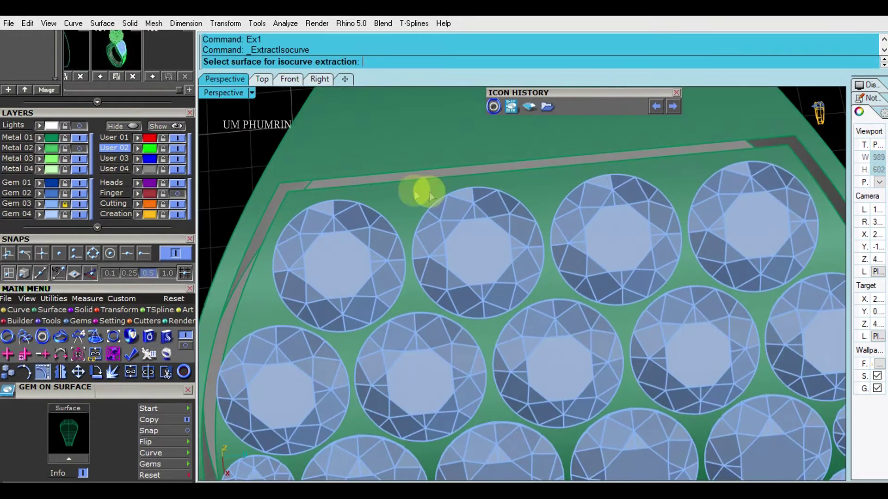
click(415, 186)
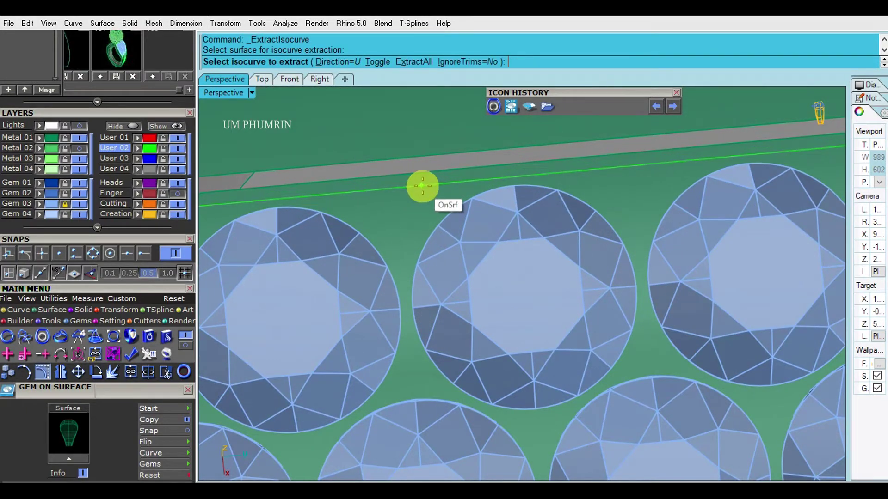
scroll(423, 188, down, 3)
scroll(422, 188, up, 2)
click(422, 188)
right_click(403, 217)
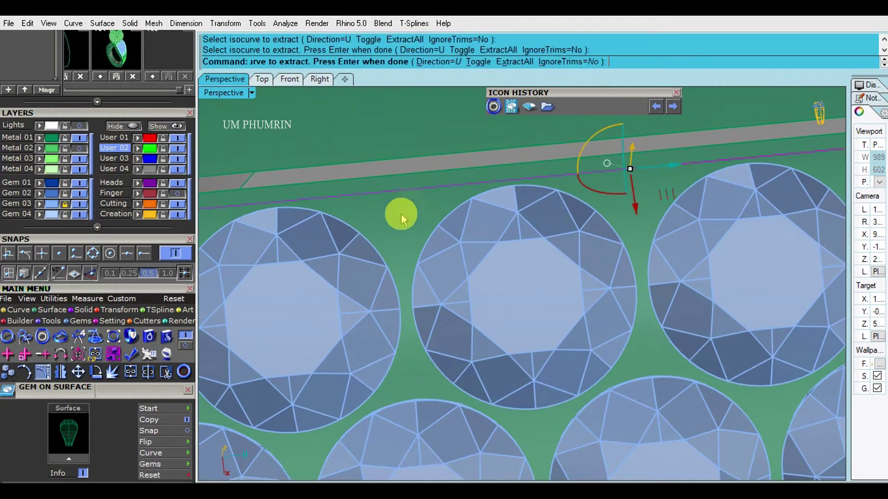
Step: Split the gem surface with the upper isocurve and delete the narrow edge strip and the curve
scroll(402, 218, down, 2)
shift+right_drag(403, 218, 435, 181)
click(435, 180)
text(Sx)
key(Return)
click(438, 160)
right_click(439, 160)
scroll(442, 158, up, 3)
click(447, 144)
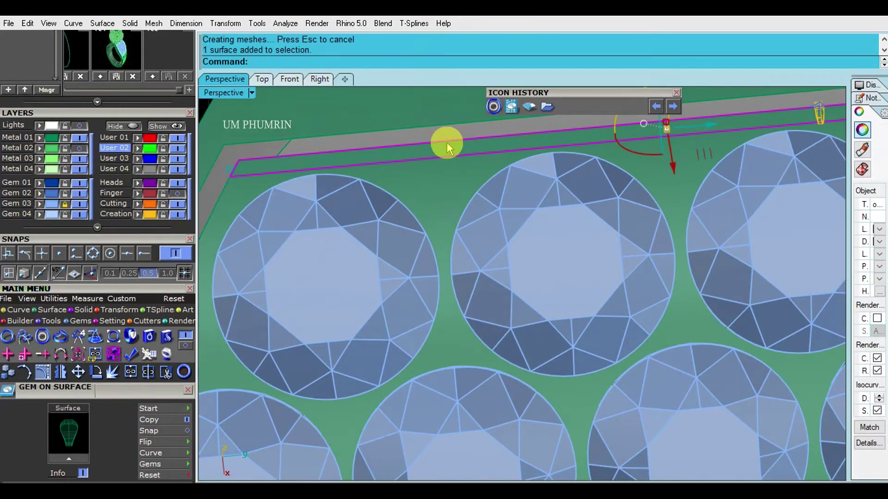
key(Delete)
click(447, 160)
key(Delete)
Step: Extract a U-direction isocurve from the gem surface, close to its lower edge towards the shank's base
scroll(448, 167, down, 8)
right_drag(468, 248, 510, 233)
scroll(521, 293, up, 3)
text(Ext)
key(Return)
click(484, 252)
scroll(497, 257, up, 3)
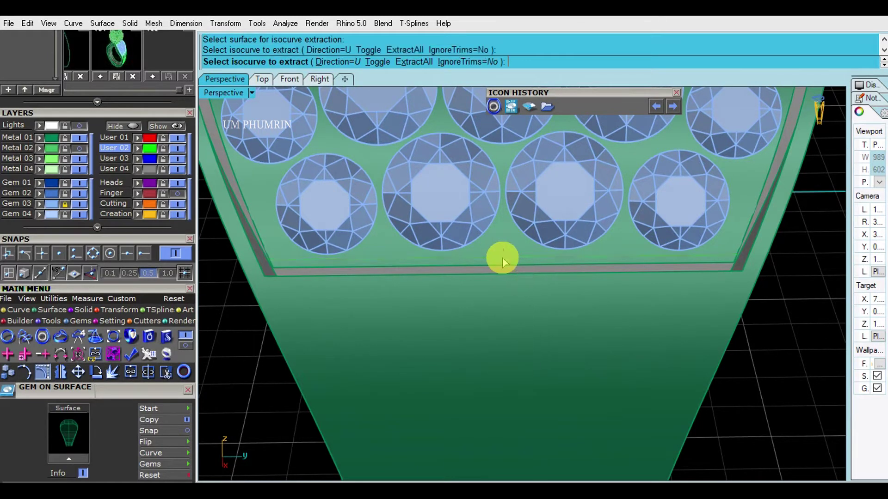
right_click(503, 257)
click(505, 246)
click(512, 235)
Step: Split the gem surface with the lower isocurve and delete the narrow edge strip and the curve
text(Sx)
key(Return)
click(506, 258)
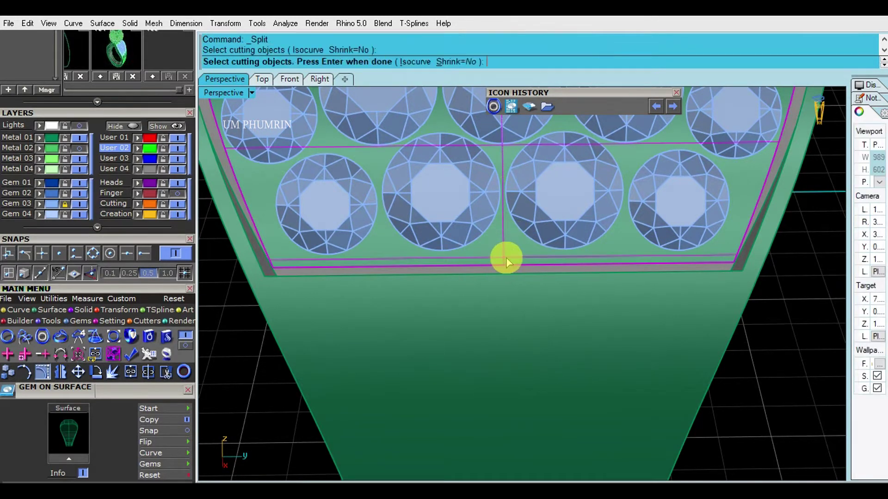
right_click(507, 258)
scroll(506, 258, up, 4)
click(514, 262)
key(Delete)
click(514, 261)
key(Delete)
scroll(515, 261, down, 2)
Step: Examine the trimmed gem surface and the gap around it from several angles
scroll(514, 260, down, 3)
right_drag(633, 294, 626, 320)
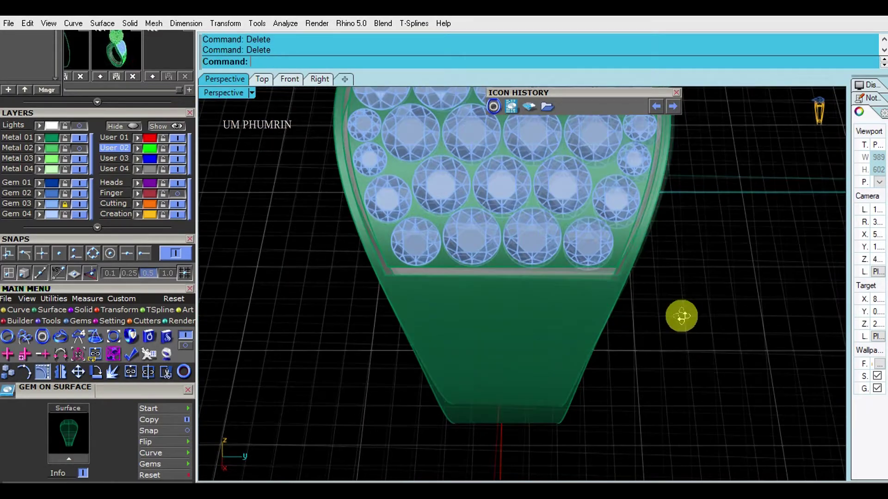
right_drag(681, 315, 696, 335)
shift+right_drag(695, 296, 680, 346)
scroll(620, 160, up, 3)
click(628, 175)
click(611, 218)
click(669, 159)
scroll(670, 159, down, 3)
right_drag(670, 159, 701, 190)
shift+right_drag(701, 189, 687, 218)
Step: Check the outside ring rail curves along the shank's edges and turn off the Creation layer to hide them
click(667, 226)
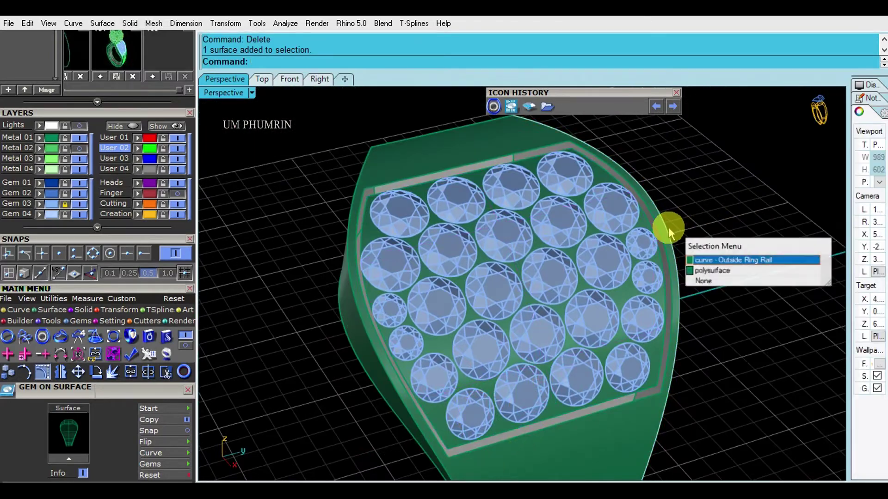
click(703, 259)
scroll(633, 211, down, 3)
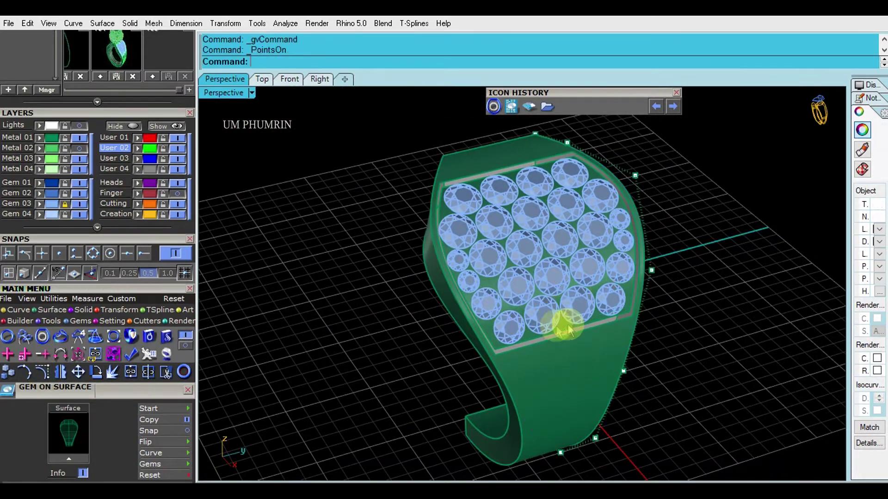
right_drag(499, 330, 640, 220)
click(640, 220)
click(704, 257)
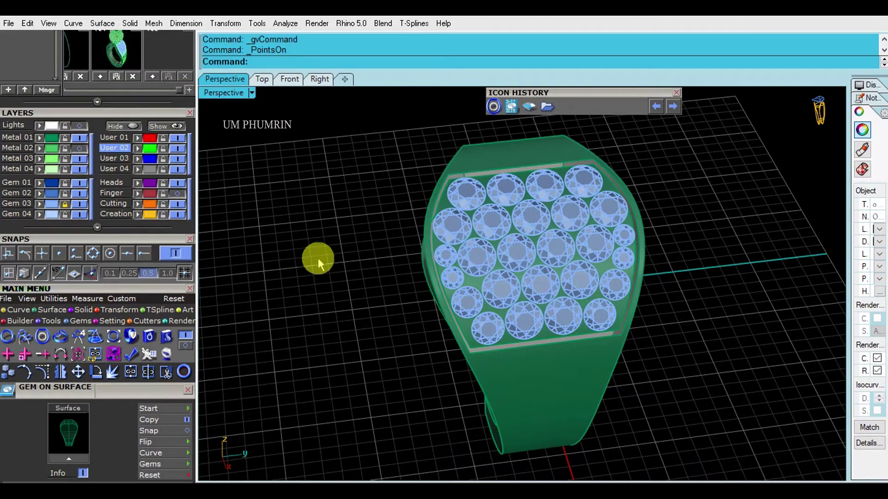
click(428, 272)
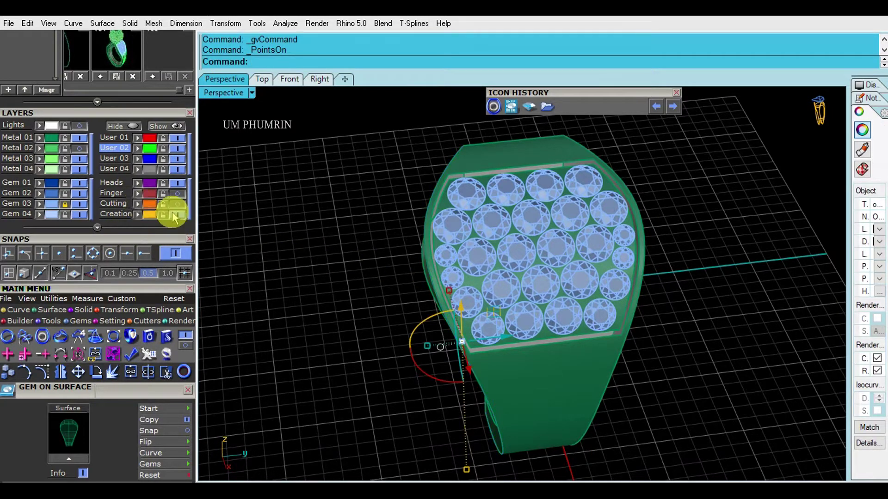
right_drag(306, 256, 374, 240)
key(ctrl+a)
key(Escape)
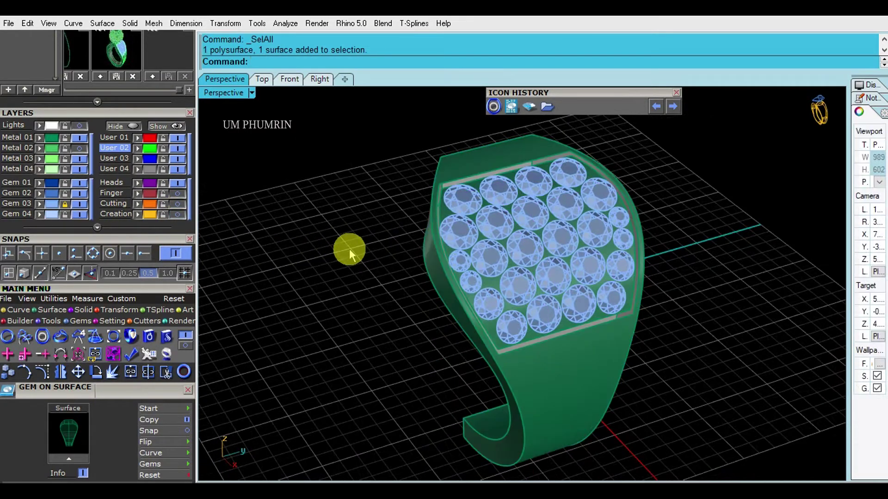
Step: Duplicate the borders of the gem surface and the shank opening, and hide the surfaces so only the outlines and gems remain
scroll(443, 206, up, 6)
click(444, 207)
shift+click(421, 192)
text(D2)
key(Return)
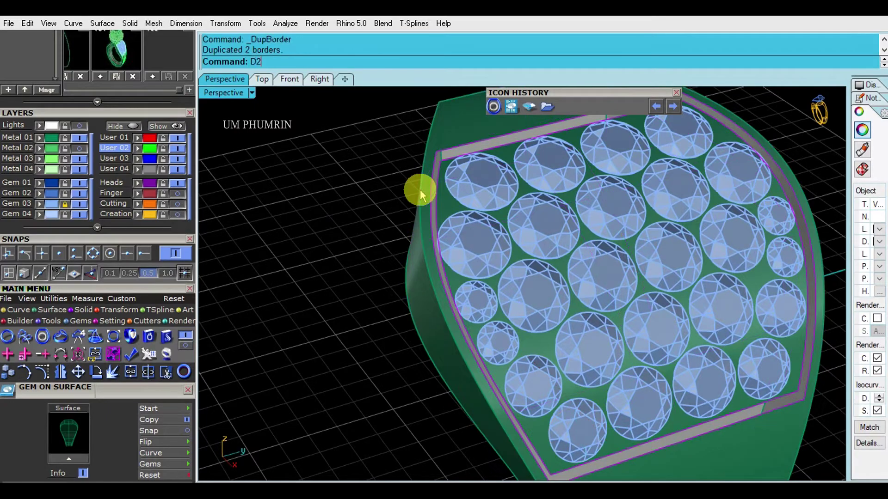
scroll(466, 249, down, 2)
right_drag(466, 249, 526, 243)
right_click(128, 124)
right_drag(613, 213, 661, 236)
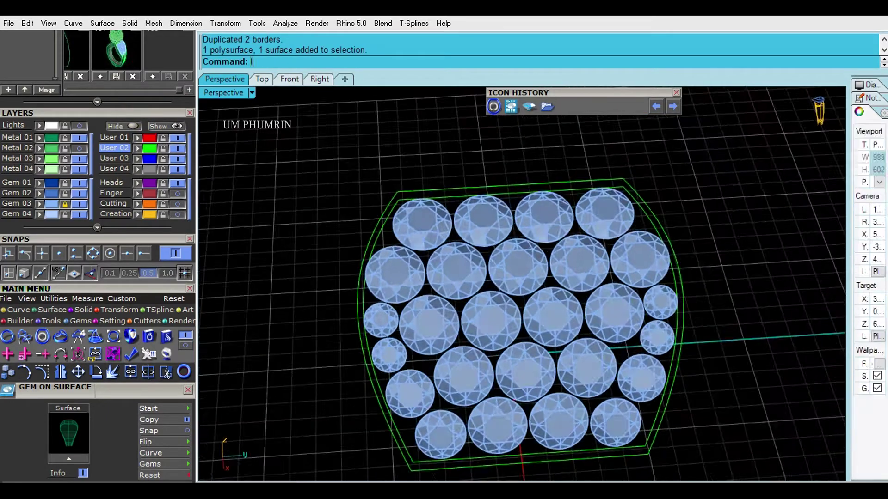
Step: Create the connecting wall between the two outlines using a line across their corner, and delete the construction curves
scroll(699, 164, up, 2)
click(679, 179)
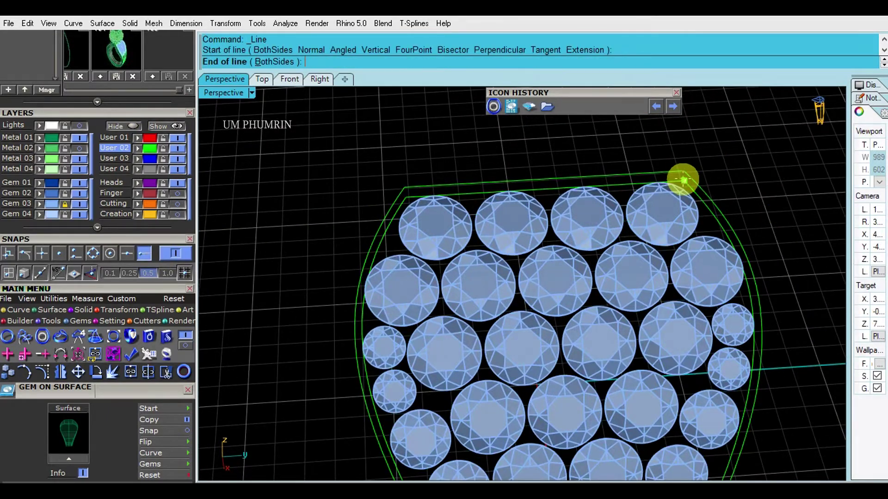
scroll(682, 174, up, 2)
click(734, 216)
drag(667, 154, 733, 212)
drag(745, 157, 684, 190)
scroll(683, 190, down, 4)
right_drag(684, 190, 561, 222)
key(ctrl+2)
key(Return)
key(Delete)
Step: Show the hidden shank surfaces, join them with the border wall into one polysurface and save the file
click(176, 126)
scroll(555, 296, down, 3)
right_drag(555, 295, 610, 226)
key(ctrl+a)
key(ctrl+j)
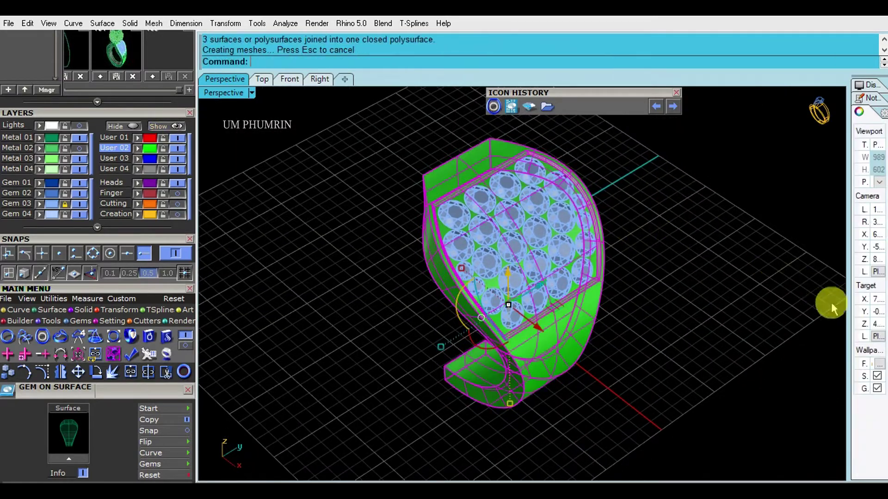
key(Escape)
right_drag(742, 305, 483, 242)
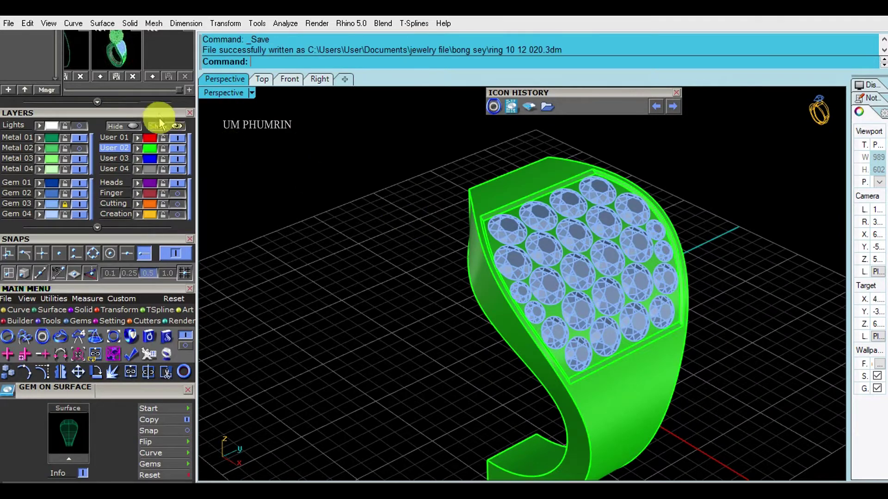
Step: Turn on the Metal 02 layer and move the shank polysurface to the Metal 01 layer
click(174, 126)
scroll(224, 165, down, 2)
click(85, 149)
right_drag(533, 218, 550, 279)
scroll(550, 280, up, 3)
click(551, 283)
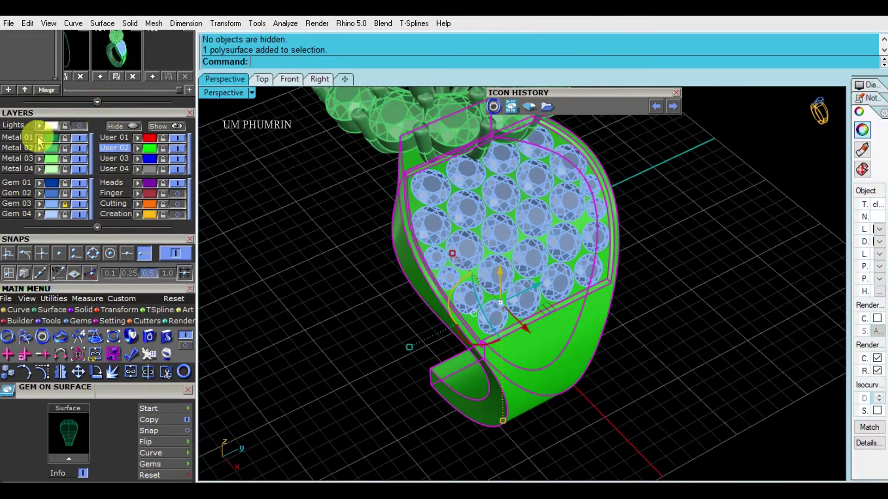
click(39, 138)
key(Escape)
scroll(481, 211, down, 3)
Step: Extract the shank's outer surfaces with Copy set to No, join them and hide them on the User 04 layer
right_drag(609, 260, 683, 250)
right_drag(551, 238, 562, 276)
text(ee)
key(Return)
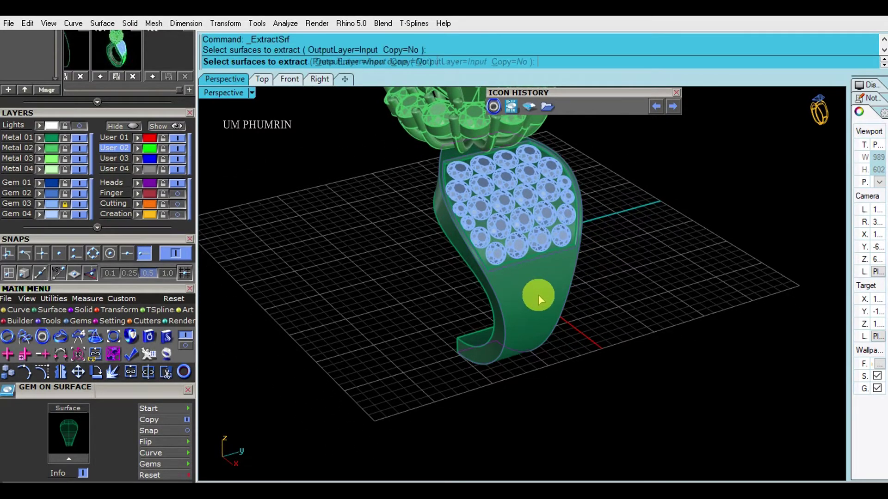
click(538, 295)
scroll(490, 268, up, 5)
key(Return)
key(ctrl+j)
click(582, 294)
click(177, 169)
Step: Delete the shank's leftover side-wall polysurface, keeping the inner finger-side surface
right_drag(297, 228, 576, 204)
key(Return)
right_drag(364, 262, 444, 273)
click(447, 243)
right_drag(448, 241, 604, 283)
key(Delete)
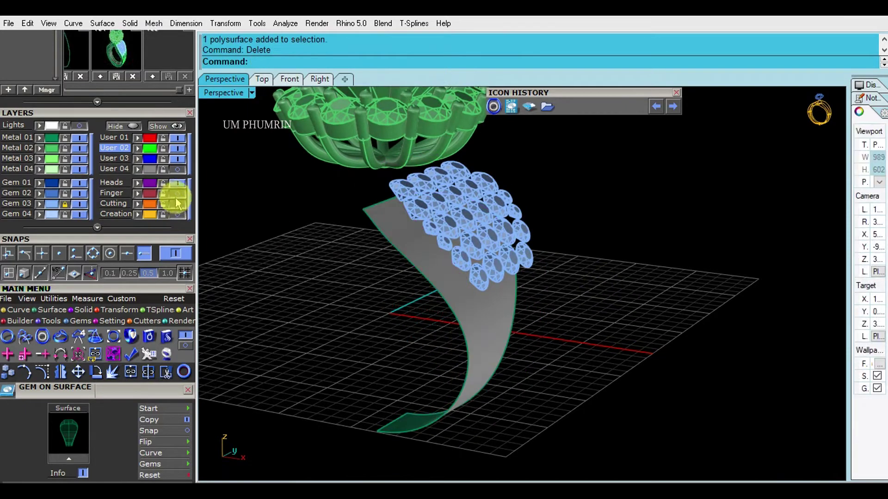
Step: Turn the User 04 layer back on to show the outer shank surfaces, and save the file
click(178, 169)
right_drag(331, 206, 457, 266)
click(456, 267)
click(371, 272)
mouse_move(371, 272)
right_down()
mouse_move(432, 297)
mouse_move(376, 270)
right_up()
key(ctrl+s)
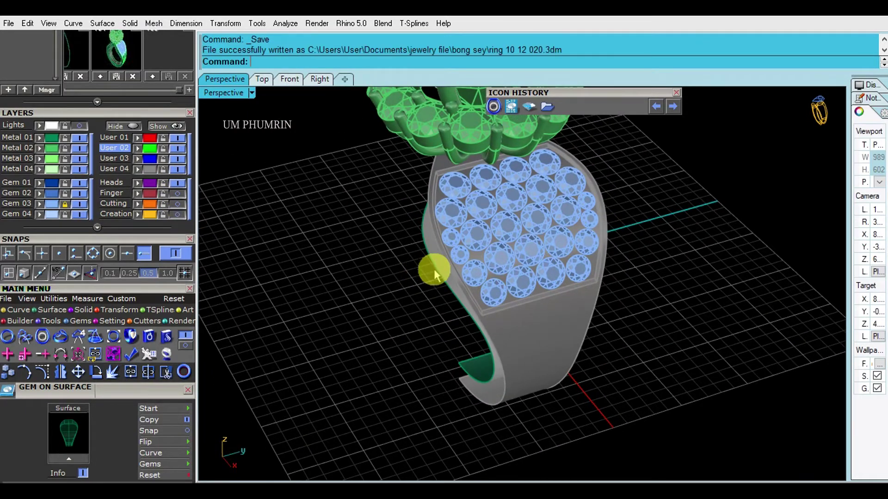
Step: Duplicate the side edge of the inner finger-side surface as a curve and delete that surface
click(434, 269)
click(388, 261)
text(DE)
key(Return)
click(443, 282)
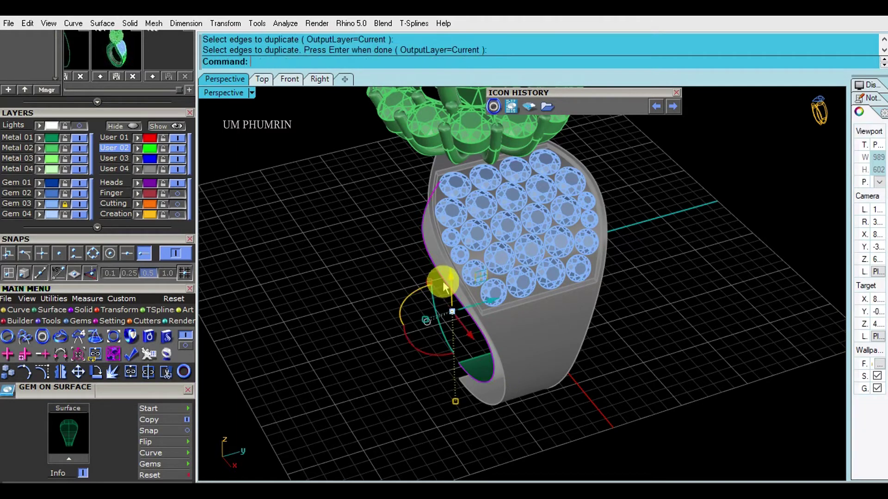
scroll(443, 285, up, 4)
click(443, 260)
key(Delete)
Step: Rebuild the duplicated edge curve as a degree 3 curve with far fewer control points, deleting the input
click(439, 273)
text(r)
right_drag(439, 272, 490, 268)
text(e)
key(Return)
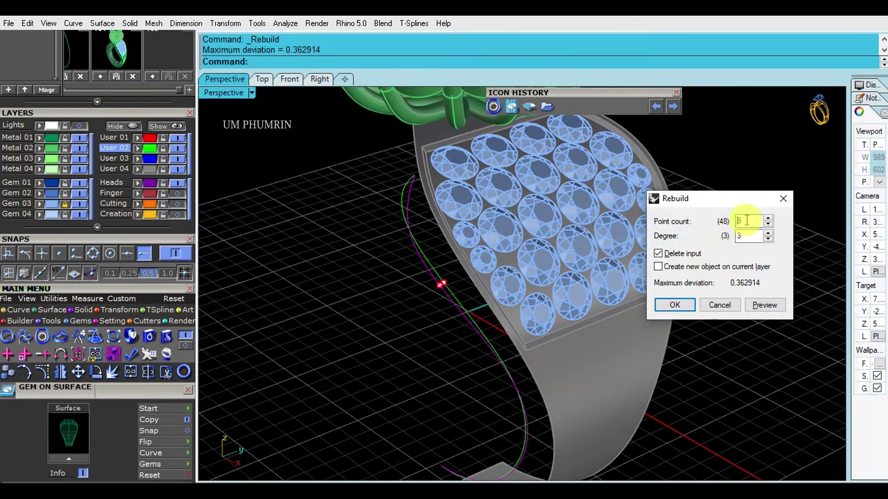
right_drag(547, 250, 586, 215)
click(290, 79)
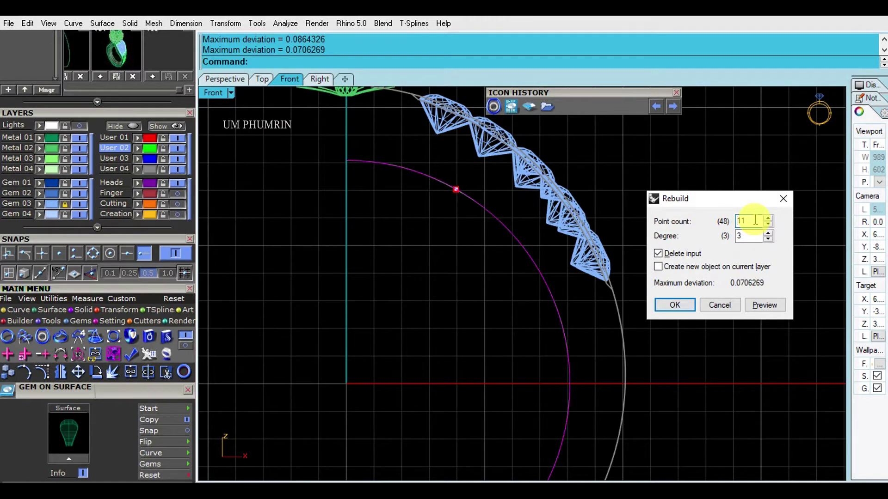
key(Return)
Step: Isolate the rebuilt curve with the outer shank surfaces, turn off the Gem 03 layer and lock User 04
click(225, 79)
right_drag(559, 212, 503, 280)
click(503, 279)
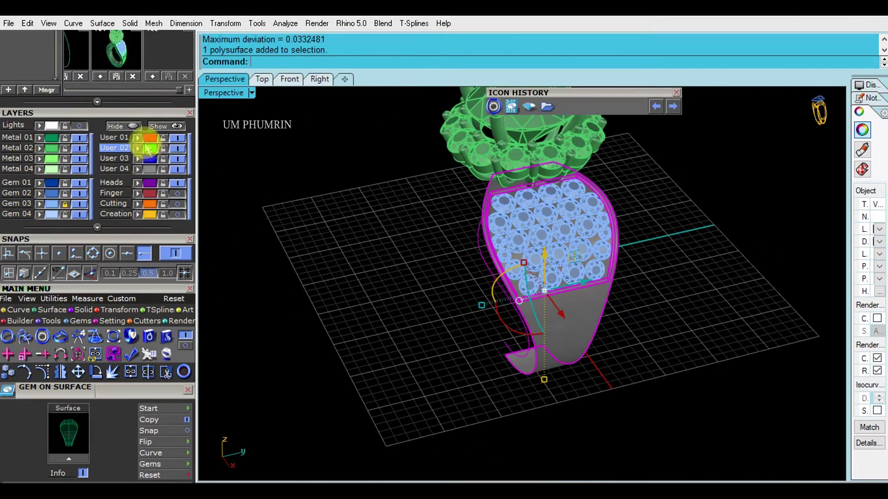
right_click(126, 126)
click(81, 203)
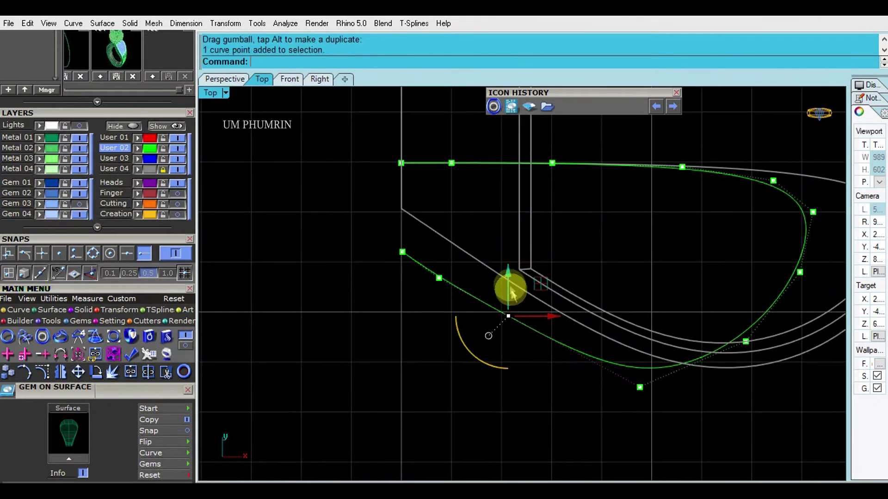
Step: In the Top view, move the rebuilt curve's control points near the top of the shank to smooth its side profile
drag(505, 292, 521, 292)
click(570, 285)
scroll(573, 283, down, 4)
drag(370, 226, 448, 291)
scroll(418, 256, up, 4)
drag(416, 235, 416, 231)
click(550, 242)
scroll(564, 243, down, 2)
scroll(565, 245, down, 1)
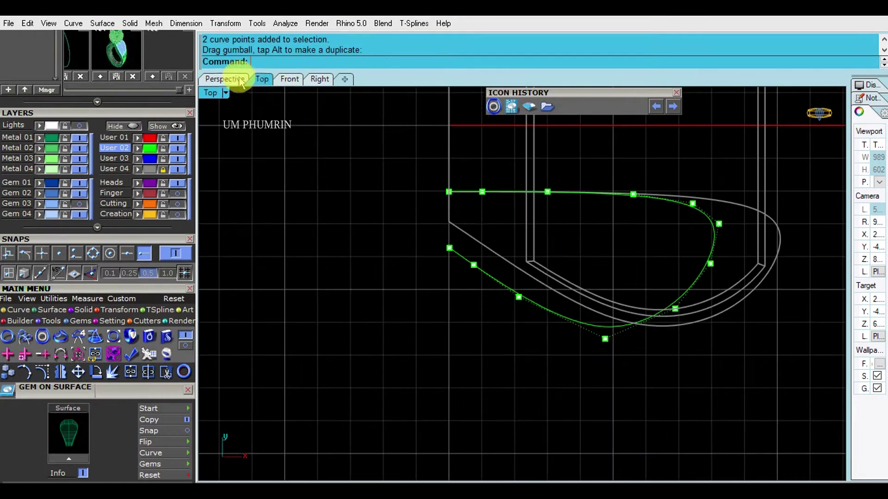
scroll(373, 184, down, 4)
right_drag(374, 184, 391, 234)
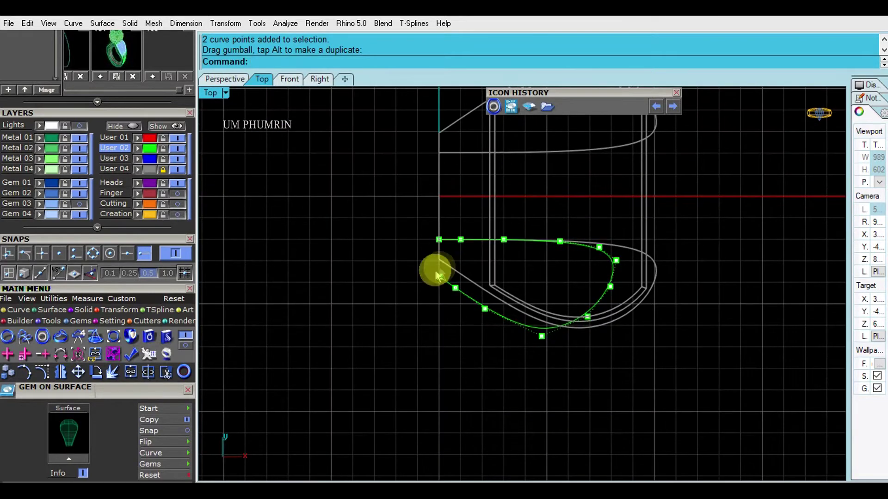
Step: In the Right view, shift the curve's control points below the pavé field to refine the taper along the shank edge
click(319, 79)
scroll(445, 208, down, 5)
scroll(372, 233, up, 4)
drag(358, 230, 429, 291)
scroll(429, 279, up, 4)
drag(431, 252, 426, 251)
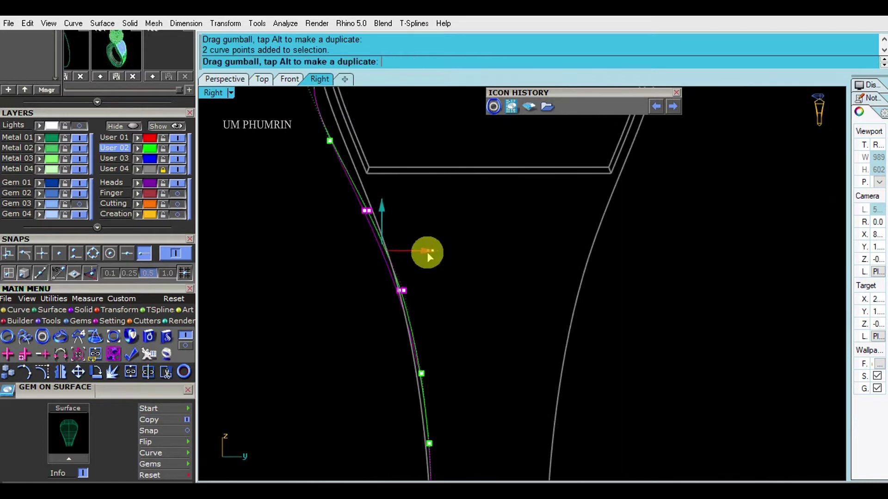
click(430, 204)
scroll(430, 222, down, 4)
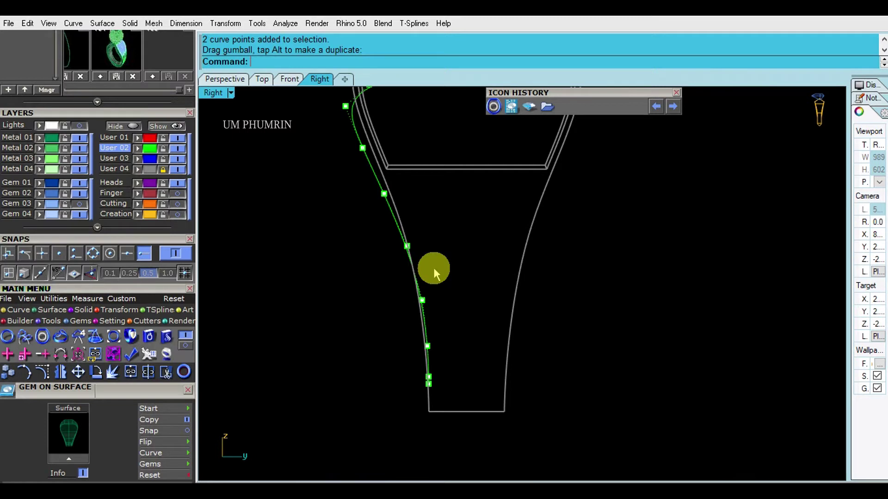
scroll(415, 298, up, 4)
drag(384, 281, 457, 306)
click(493, 319)
Step: Nudge the control points along the lower shank so the curve closely follows the outer surface's edge
right_drag(504, 333, 503, 284)
scroll(444, 324, up, 4)
drag(386, 298, 437, 331)
right_drag(422, 356, 422, 314)
scroll(416, 323, up, 4)
drag(370, 232, 442, 402)
drag(440, 322, 435, 322)
click(521, 352)
drag(373, 231, 420, 250)
scroll(416, 263, up, 4)
click(467, 337)
right_drag(430, 393, 462, 324)
scroll(418, 328, up, 4)
drag(388, 315, 442, 342)
click(546, 364)
Step: Recheck the control points from the shank base upward and correct those that stray from the outer edge
right_drag(415, 264, 469, 353)
scroll(469, 353, down, 6)
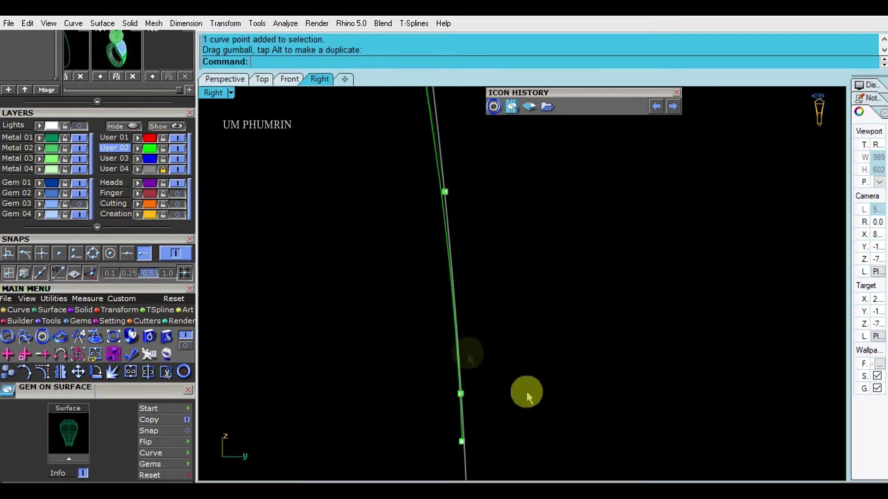
drag(526, 402, 437, 368)
scroll(480, 389, up, 4)
scroll(556, 368, down, 6)
right_drag(554, 357, 553, 411)
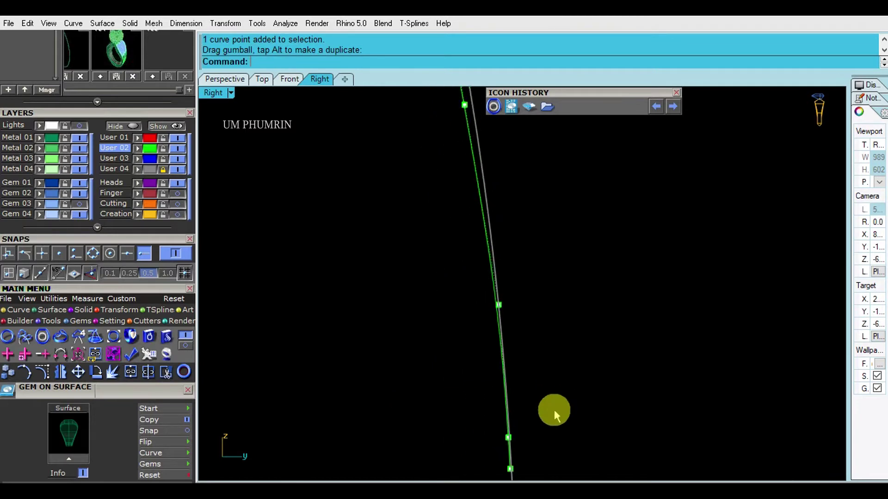
scroll(554, 410, down, 3)
drag(493, 319, 540, 356)
scroll(548, 339, up, 4)
click(623, 363)
scroll(589, 348, down, 6)
right_drag(596, 339, 574, 409)
scroll(584, 398, down, 4)
scroll(502, 253, up, 2)
Step: Finish editing the control points and select the adjusted side curve
key(Escape)
drag(616, 293, 511, 326)
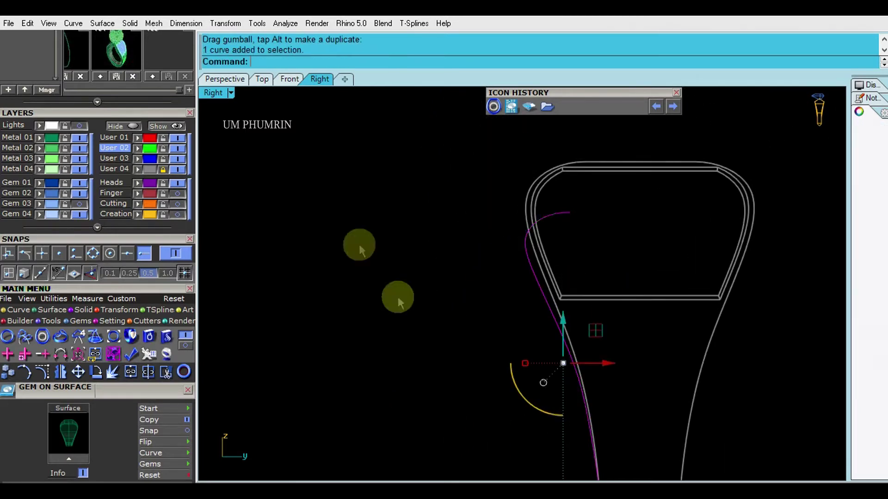
key(ctrl+F4)
scroll(446, 202, down, 3)
right_drag(445, 202, 606, 337)
scroll(580, 283, up, 3)
right_drag(580, 283, 578, 340)
click(138, 149)
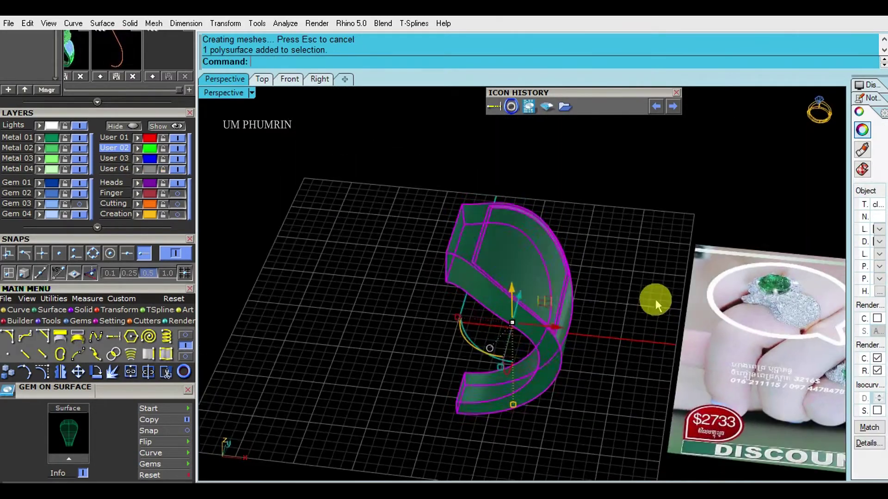
Step: Turn on the Gem 03 layer and mirror the half shank with its pavé gems about the origin to complete the ring
right_drag(654, 301, 634, 297)
click(546, 277)
click(79, 206)
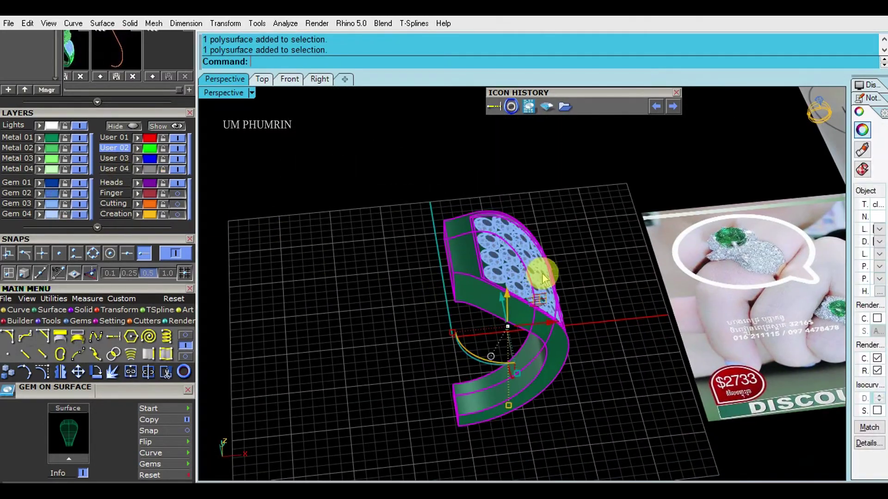
click(541, 274)
right_drag(541, 273, 580, 319)
drag(620, 392, 523, 259)
right_drag(551, 257, 569, 271)
key(Return)
text(0)
key(Return)
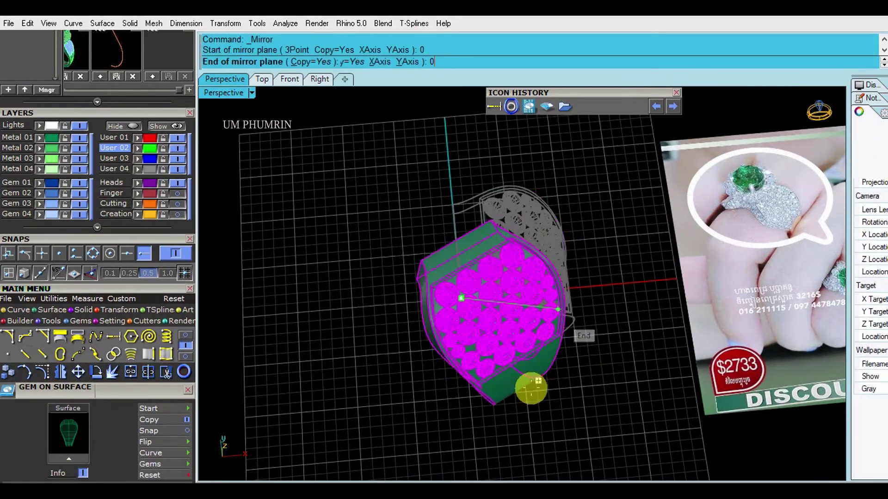
click(511, 428)
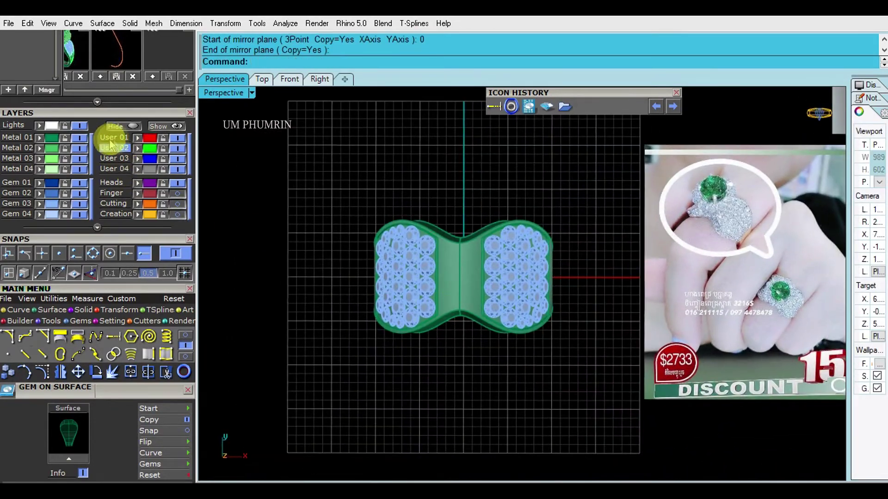
Step: Show the hidden objects and move the head's metal parts to the Metal 01 layer
click(165, 126)
right_drag(498, 328, 597, 300)
scroll(597, 226, down, 4)
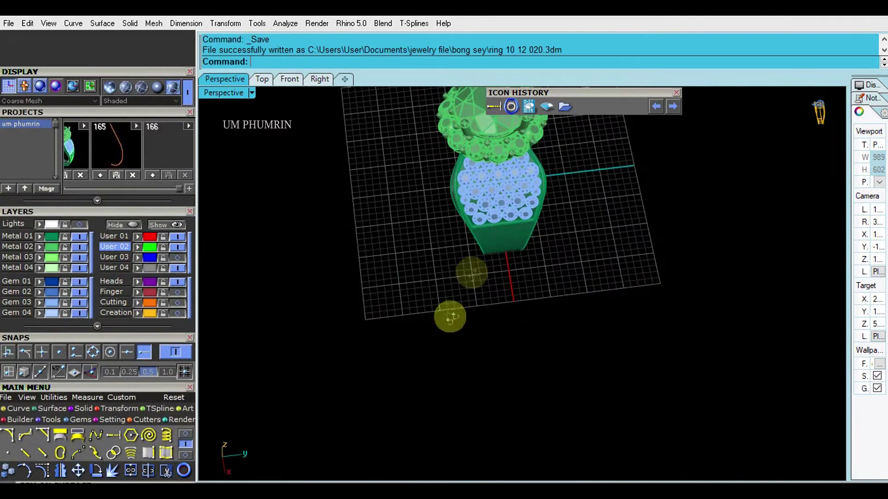
right_drag(452, 317, 535, 265)
click(505, 260)
click(41, 248)
click(41, 240)
click(350, 298)
Step: Use SelBlockInstance to put the gems on the Gem 03 layer, assign the centre gem to Gem 01, and save the file
text(SelBlockInstance)
key(Return)
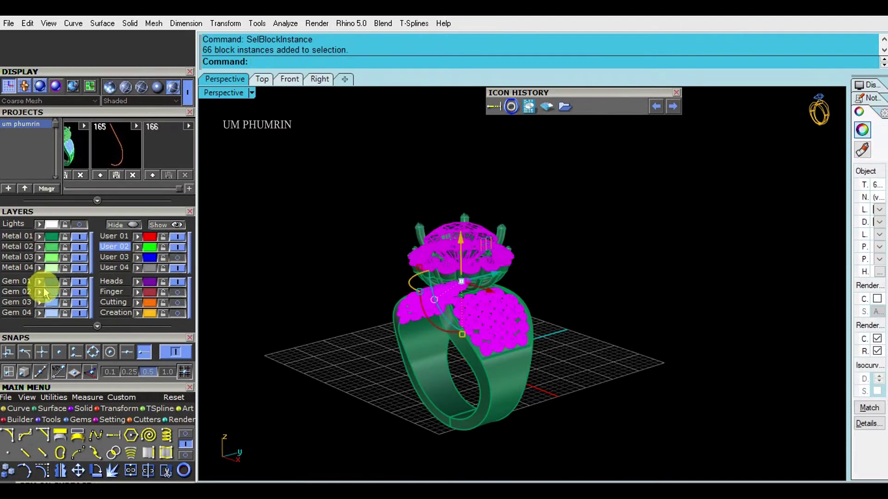
key(Escape)
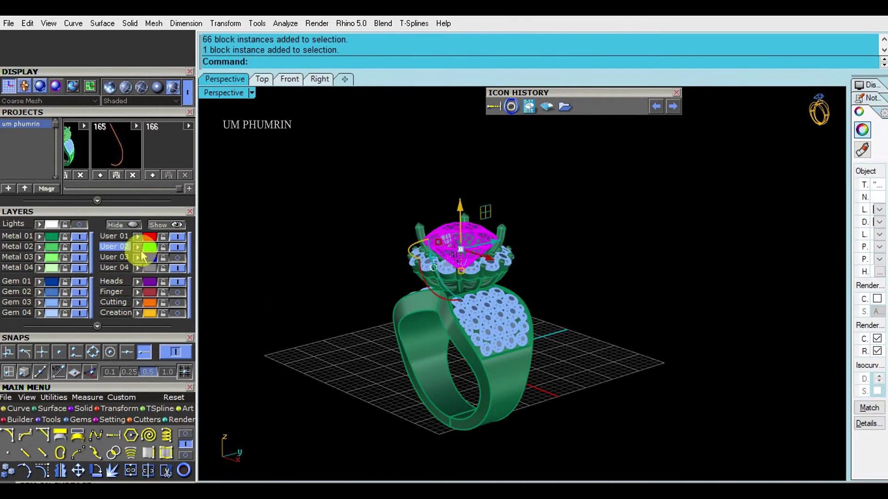
right_drag(409, 239, 381, 168)
key(ctrl+s)
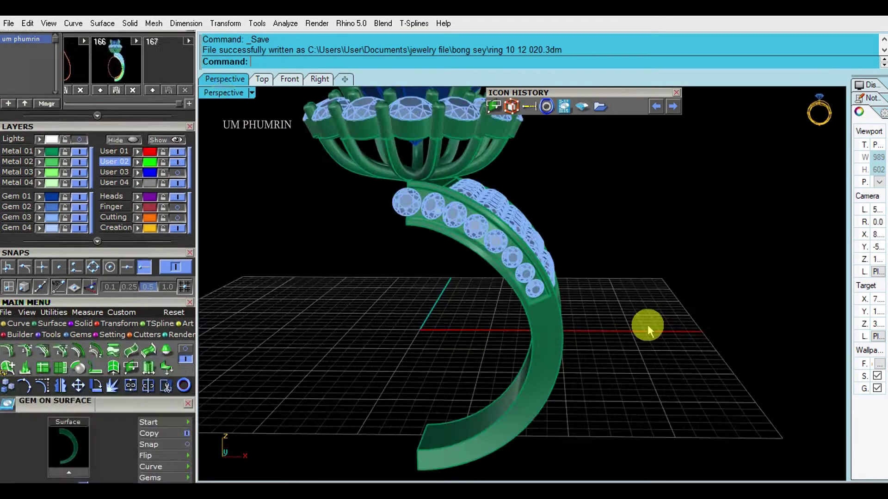
Step: Group the row of gems in the shank's side channel, leaving out the one at the ring's centre
right_drag(648, 330, 633, 342)
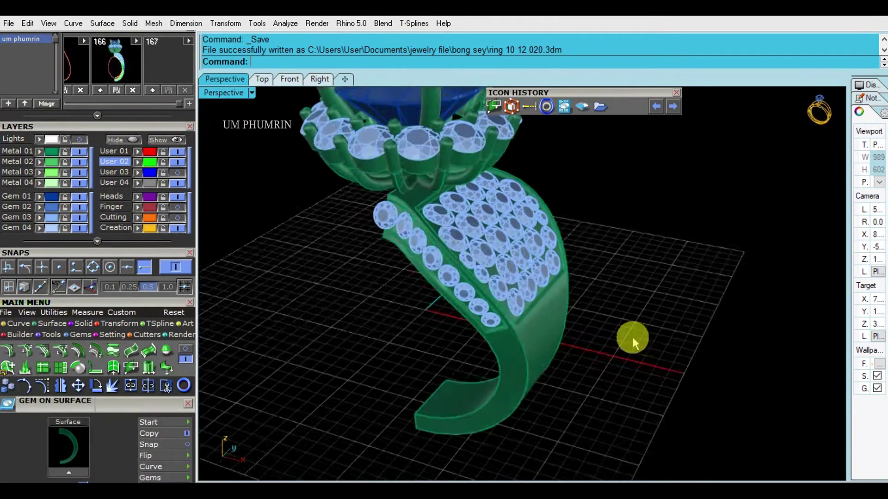
scroll(522, 291, up, 4)
right_drag(522, 291, 532, 318)
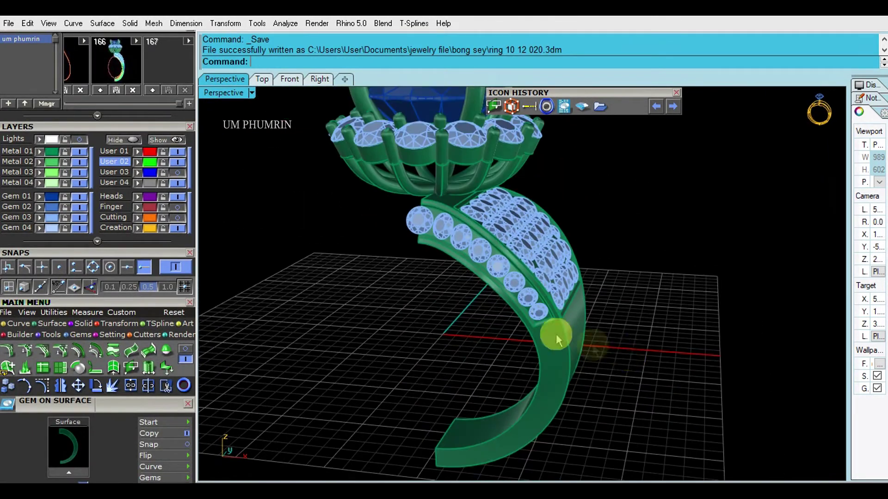
click(533, 313)
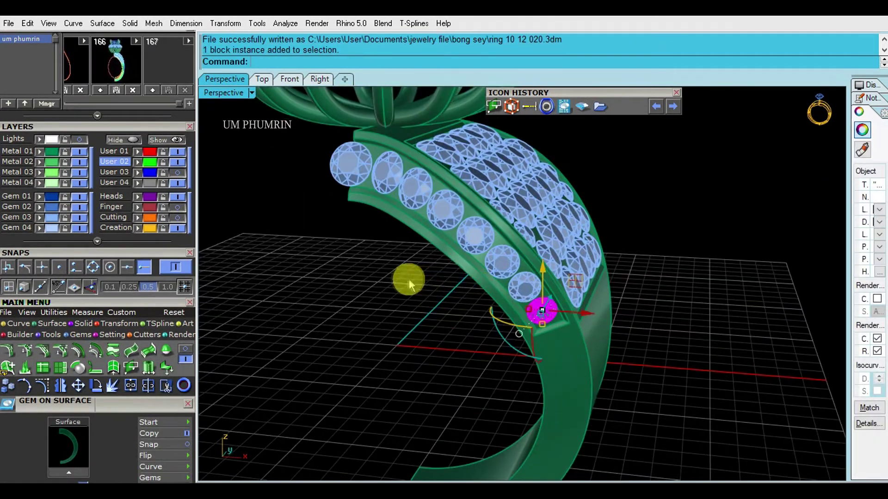
scroll(369, 245, down, 2)
click(293, 164)
drag(293, 164, 520, 319)
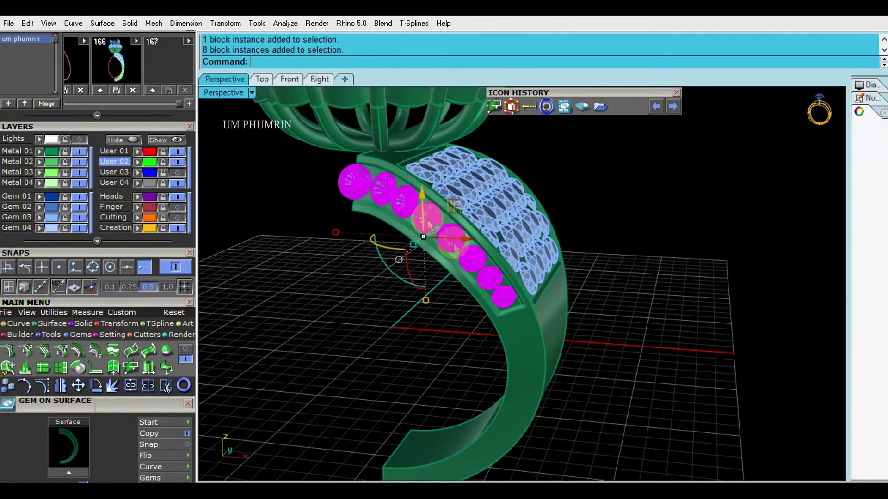
ctrl+click(350, 174)
text(g)
key(Return)
click(666, 347)
Step: Isolate the half shank together with its side-channel gems
right_drag(567, 325, 616, 317)
click(548, 299)
shift+click(524, 277)
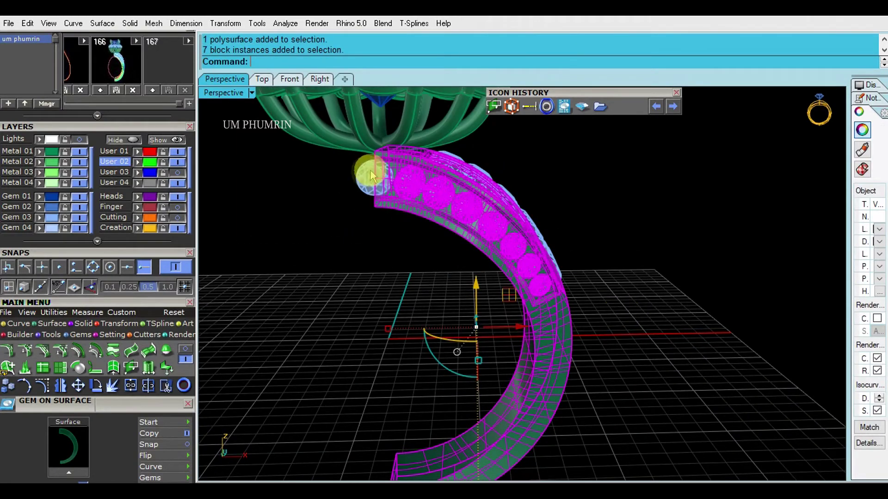
right_click(134, 142)
scroll(534, 285, up, 4)
right_drag(457, 287, 538, 304)
Step: Set up Prong on Surface on the shank's side face with diameter 0.4 and drop 0.3
text(ps)
key(Return)
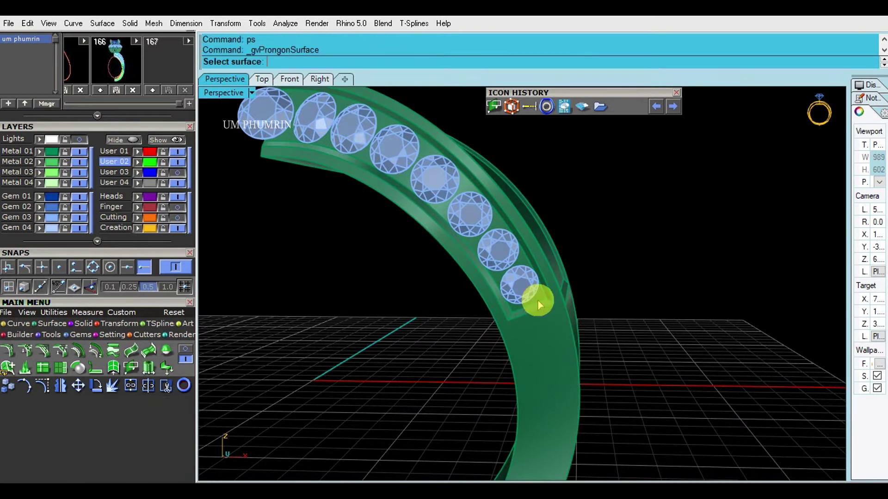
scroll(537, 299, up, 3)
click(492, 203)
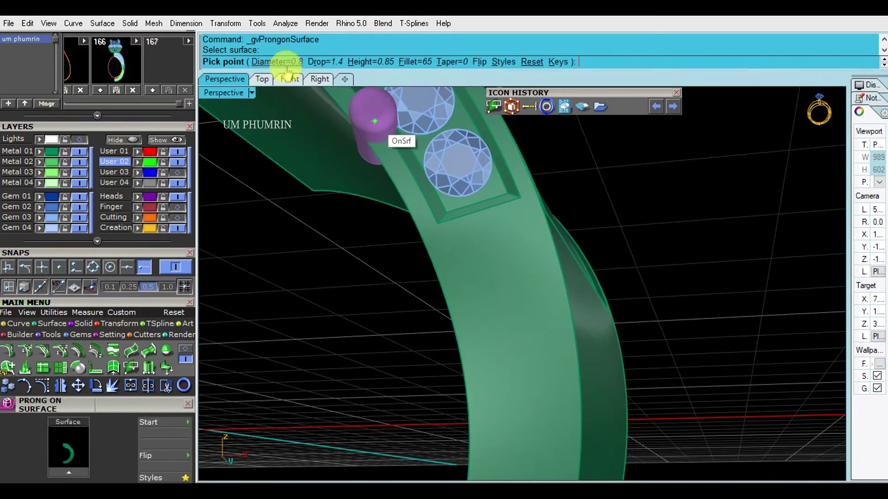
key(Return)
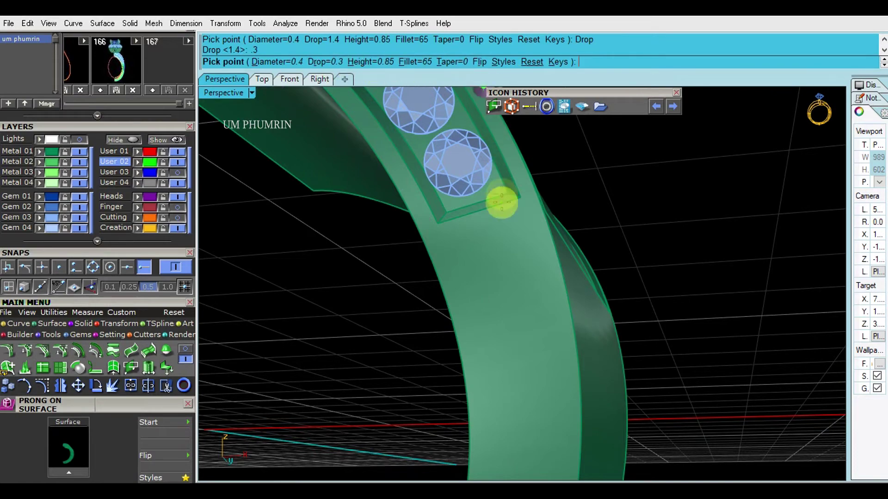
key(Escape)
right_drag(500, 209, 578, 253)
scroll(546, 208, up, 4)
scroll(565, 315, down, 4)
right_drag(565, 321, 534, 304)
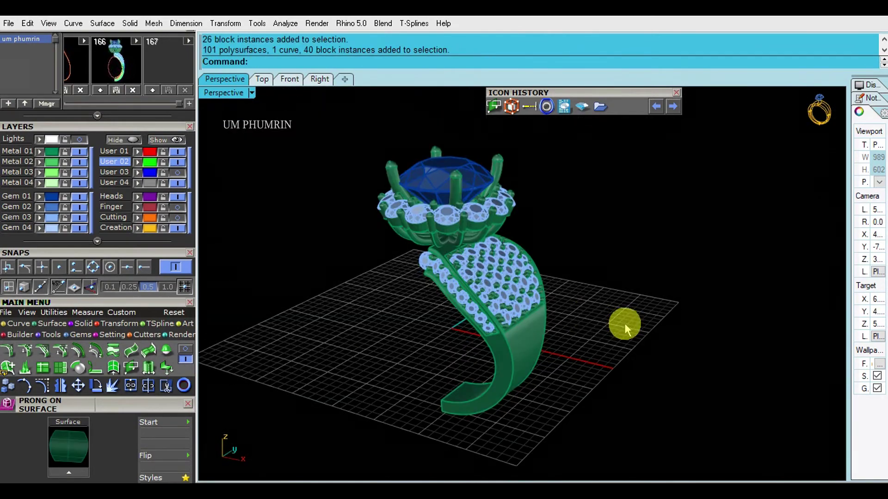
Step: Mirror the half shank with its gems and prongs about the origin, keeping the original, to complete the ring
right_drag(625, 324, 658, 319)
click(575, 278)
text(mirror)
key(Return)
text(0)
key(Return)
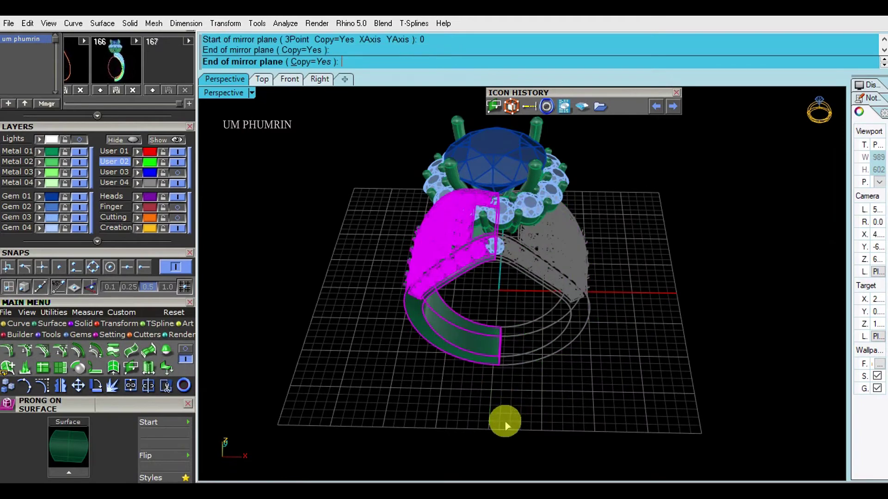
click(607, 423)
click(630, 400)
Step: Move the centre gem to the User 01 layer
right_drag(630, 401, 578, 389)
scroll(602, 357, down, 4)
click(483, 232)
scroll(483, 232, up, 2)
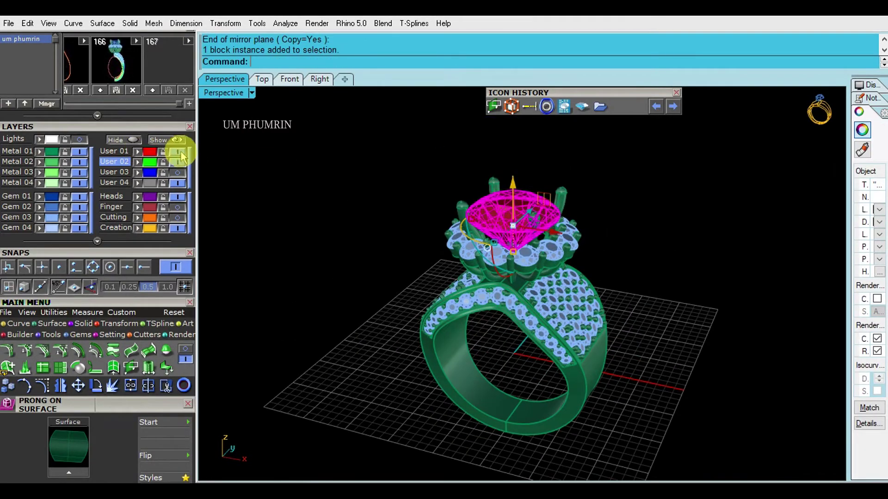
Step: Set the Front view's display mode to Shaded and save the file
click(290, 79)
scroll(404, 180, down, 2)
click(214, 92)
click(245, 54)
right_drag(335, 189, 365, 187)
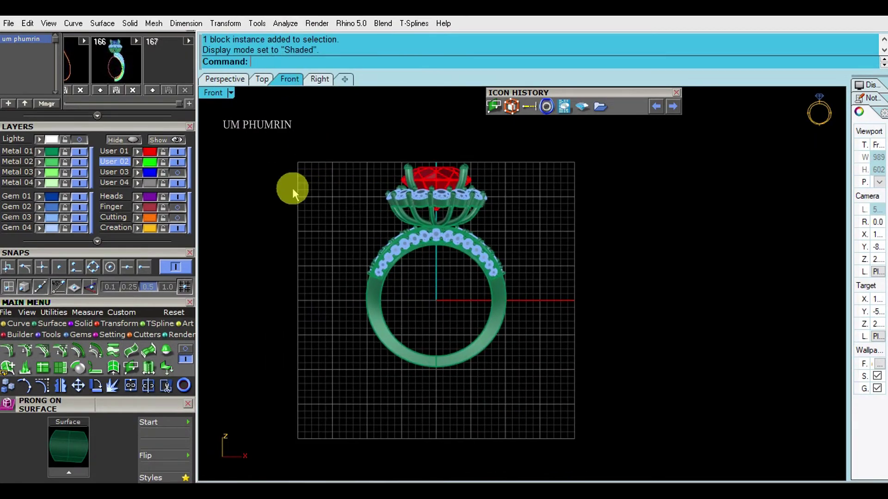
key(ctrl+s)
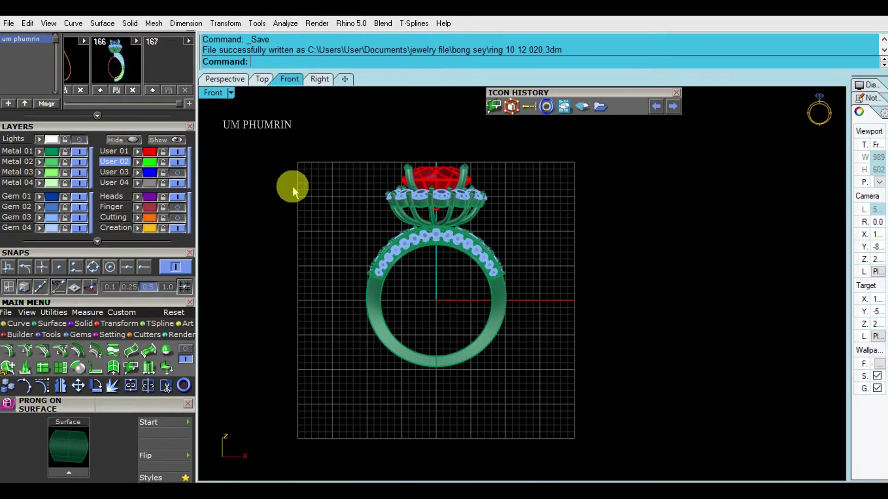
Step: Set the viewport display mode to Working Shade and dock the Icon History palette above Snaps
click(225, 79)
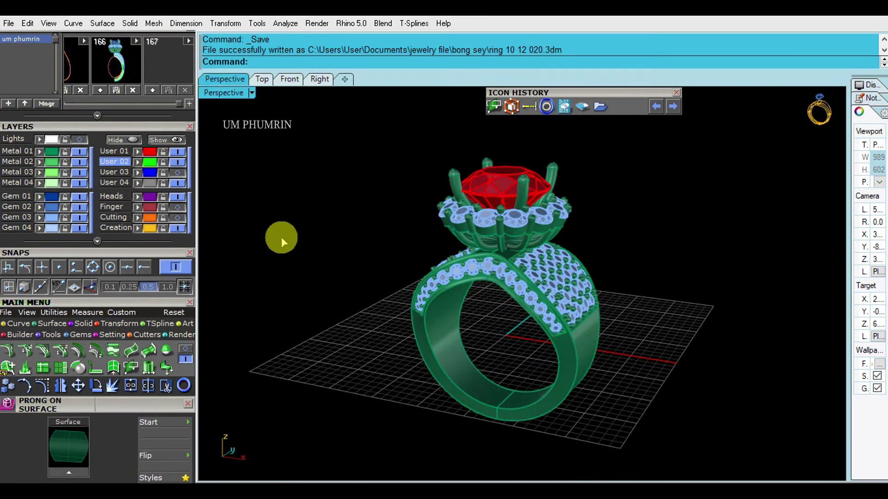
click(252, 92)
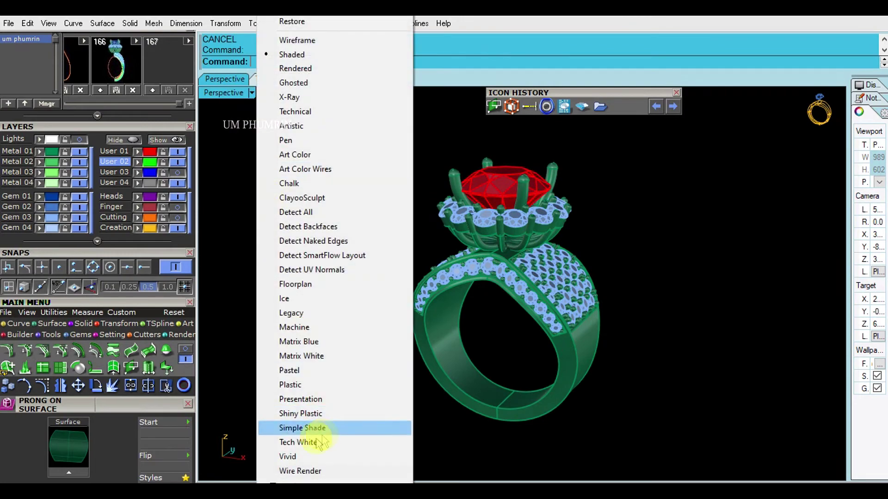
click(301, 380)
right_drag(531, 295, 440, 319)
drag(573, 94, 95, 246)
shift+right_drag(405, 248, 321, 280)
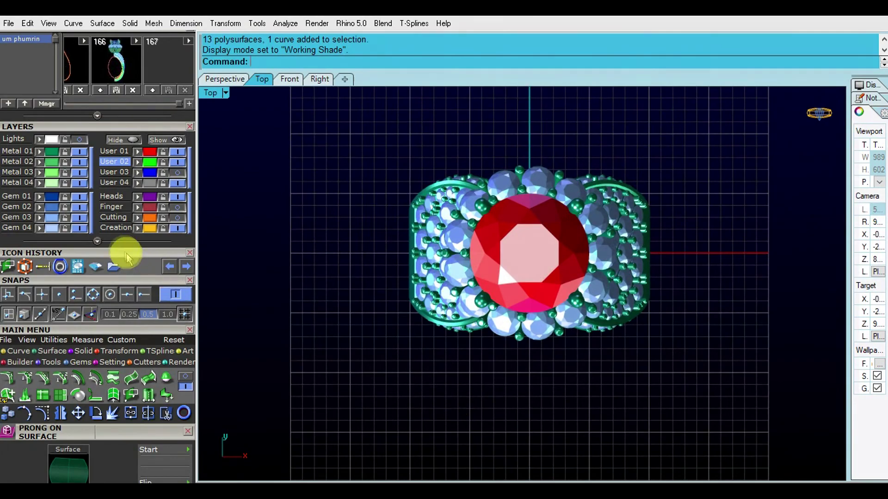